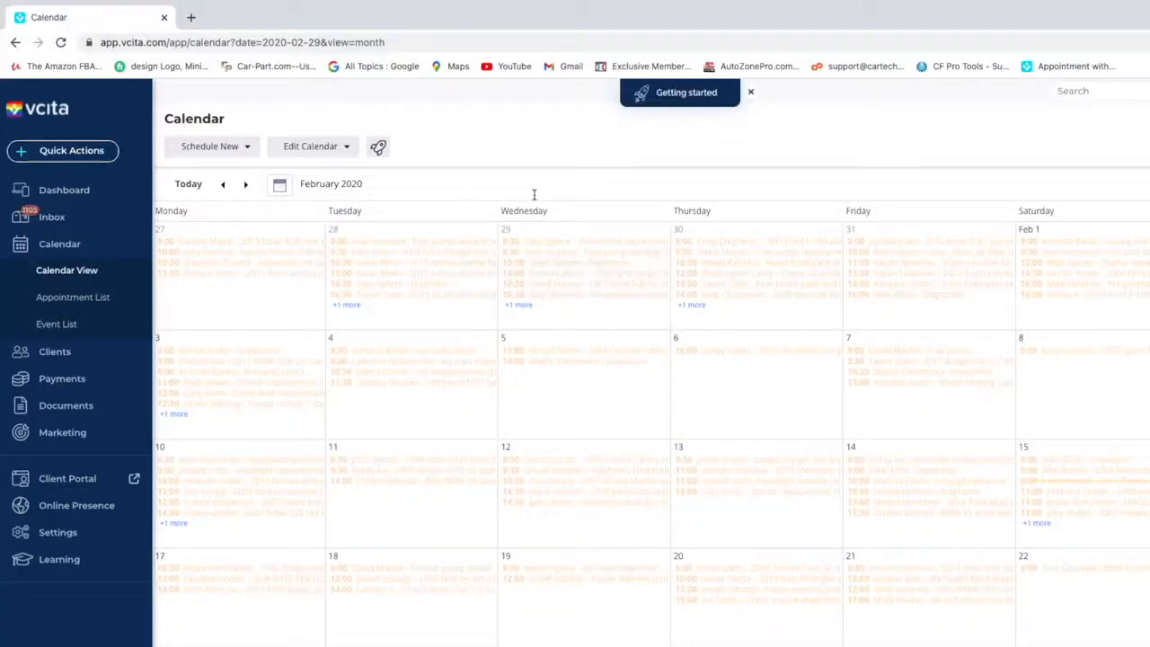
Open a client's record from the client list and review the conversation, notes and bookings
{"action": "left_click", "coordinate": [52, 355]}
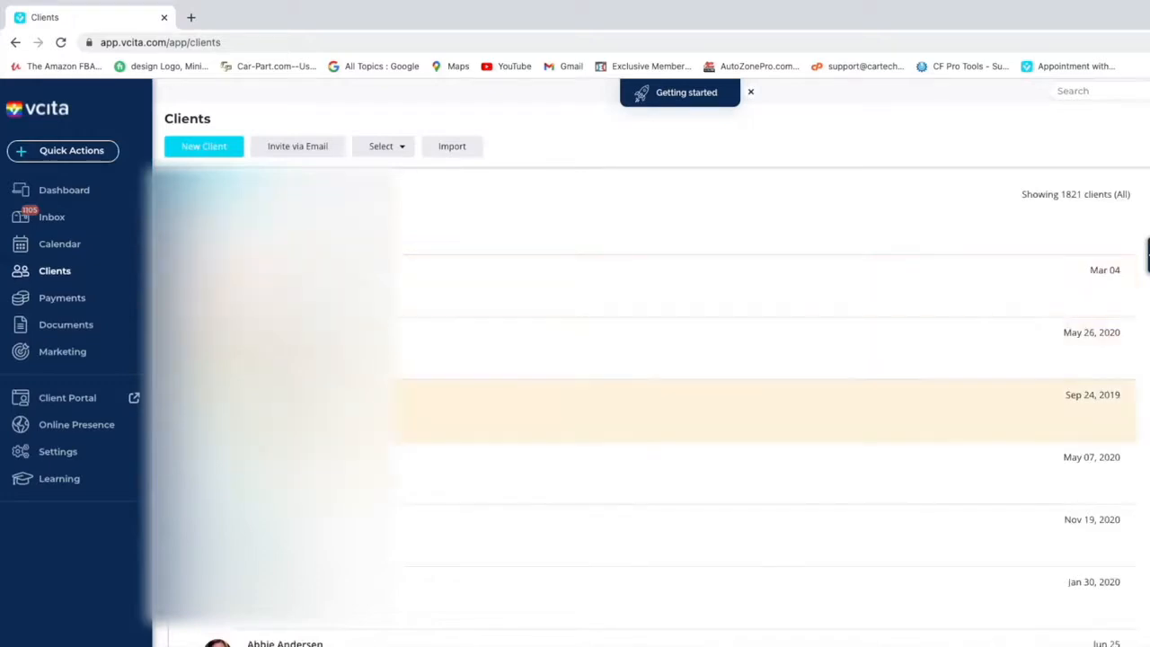
{"action": "left_click", "coordinate": [187, 286]}
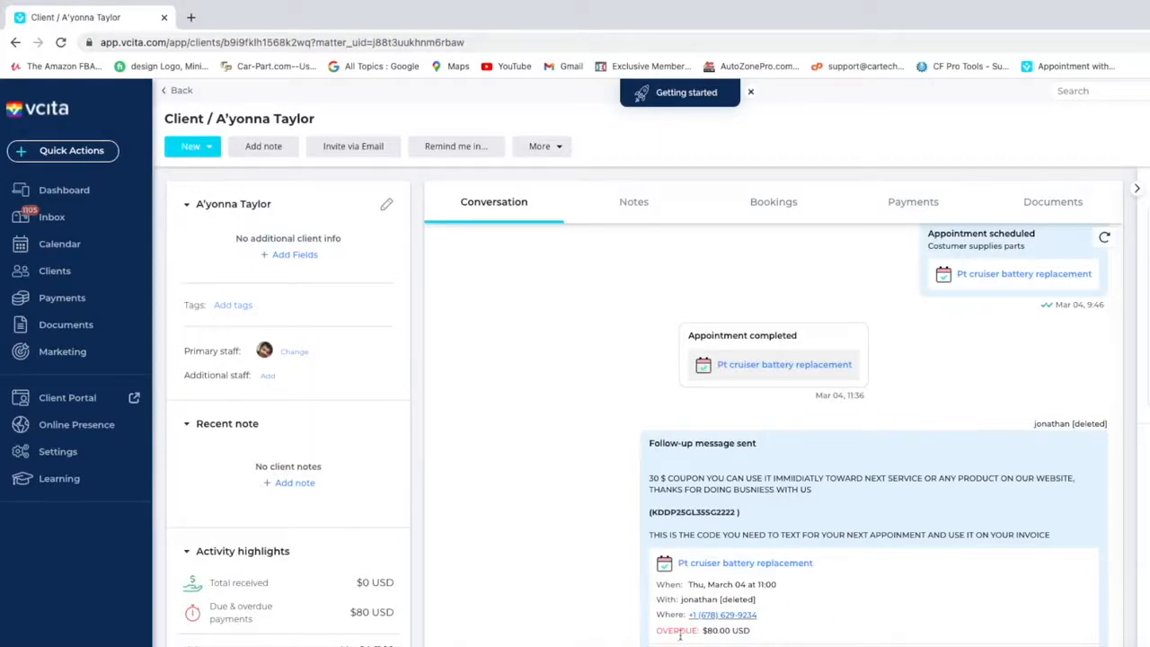
{"action": "scroll", "coordinate": [805, 608], "scroll_direction": "up", "scroll_amount": 1}
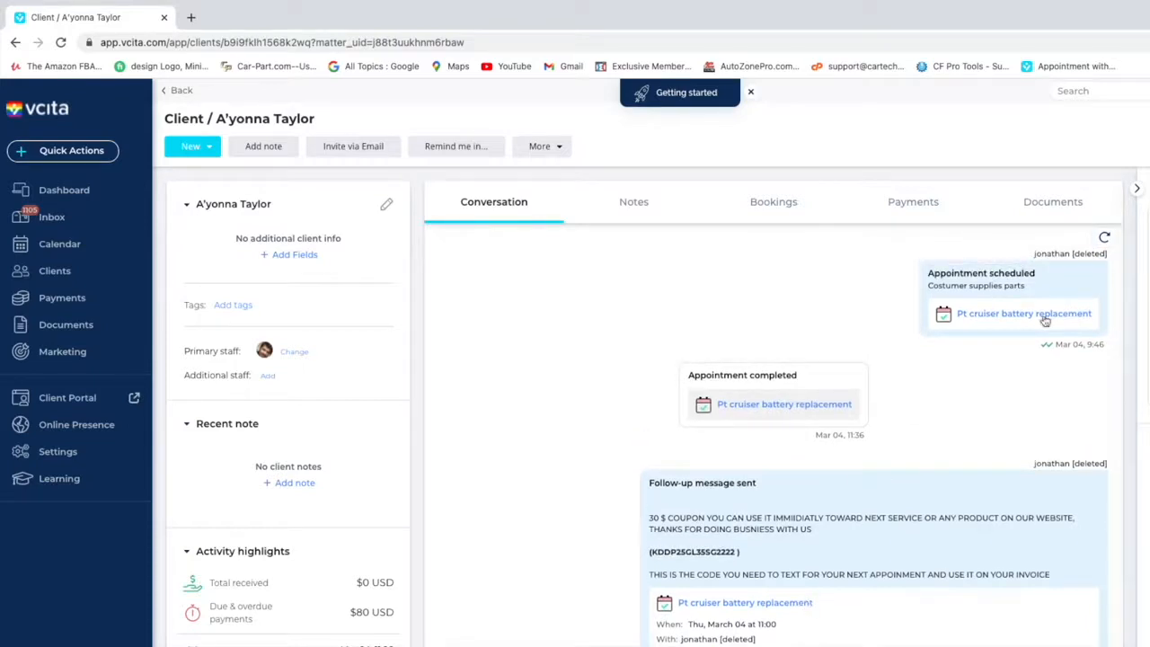
{"action": "left_click", "coordinate": [632, 203]}
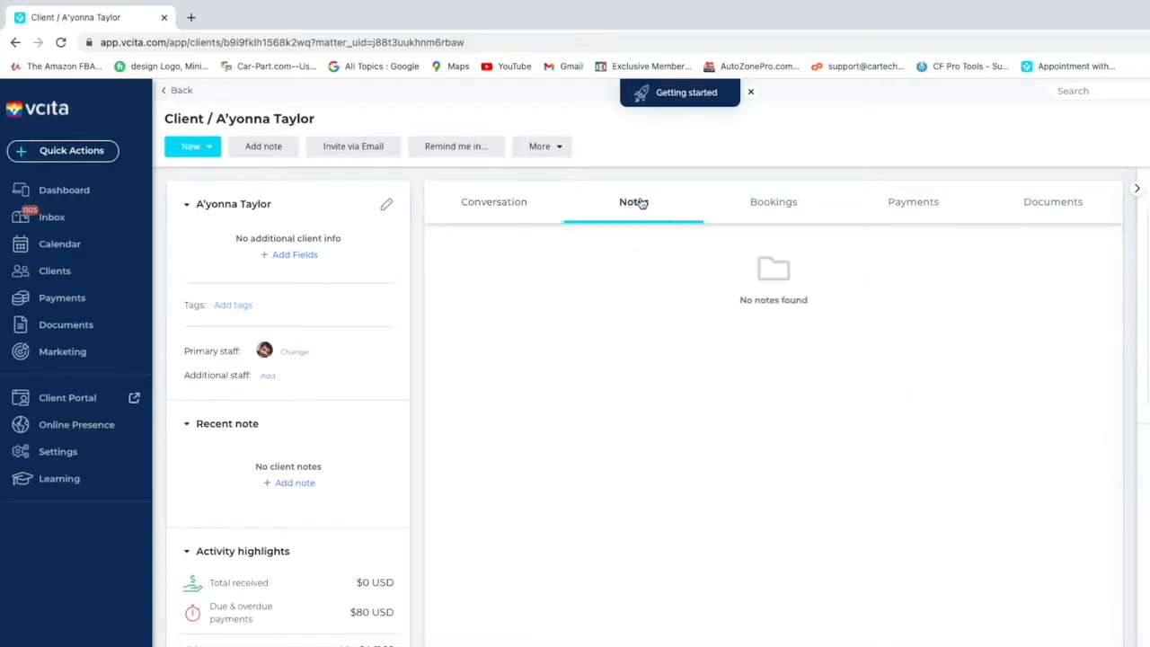
{"action": "left_click", "coordinate": [794, 211]}
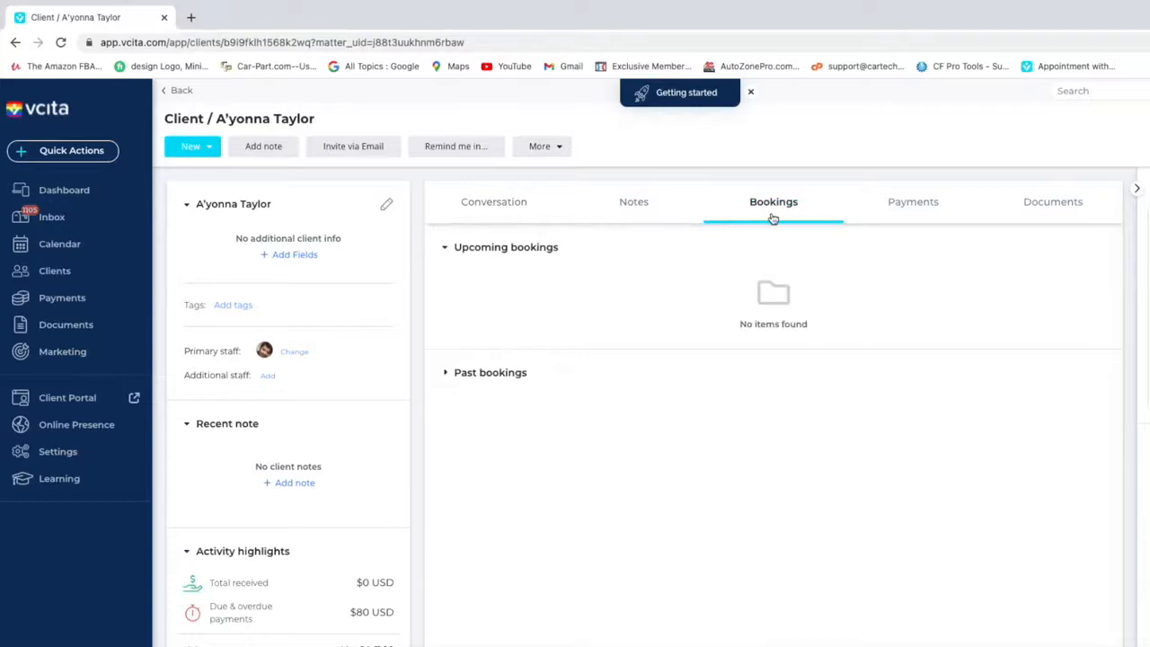
Review the client's payments, including the estimates and payments received
{"action": "left_click", "coordinate": [899, 210]}
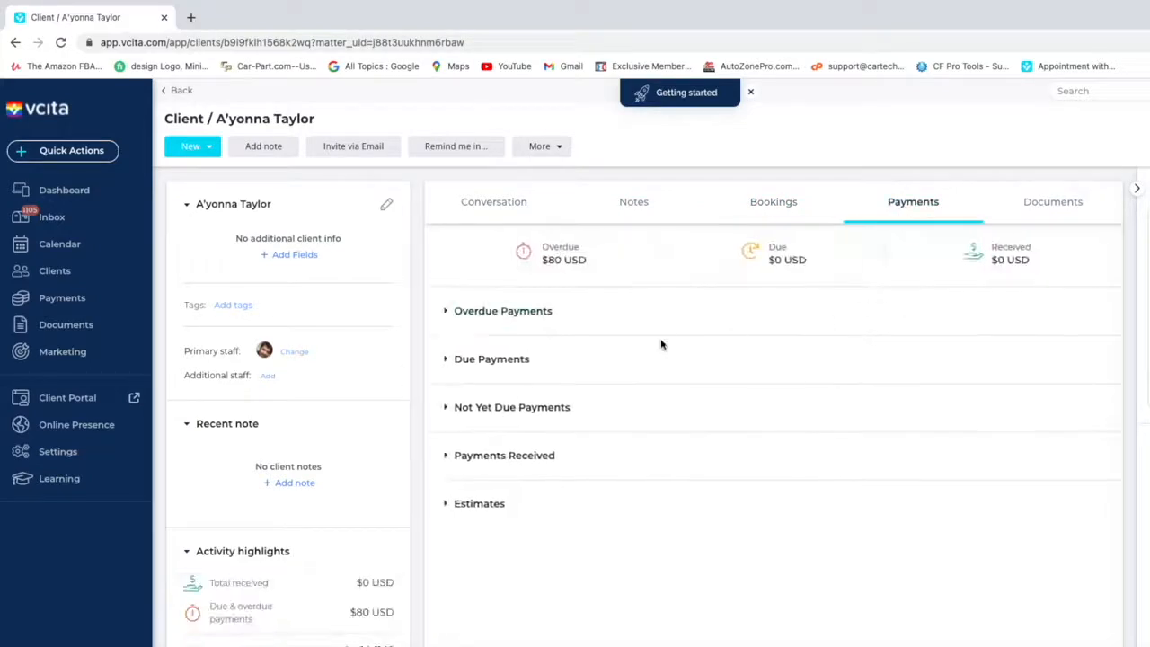
{"action": "left_click", "coordinate": [486, 508]}
{"action": "left_click", "coordinate": [517, 460]}
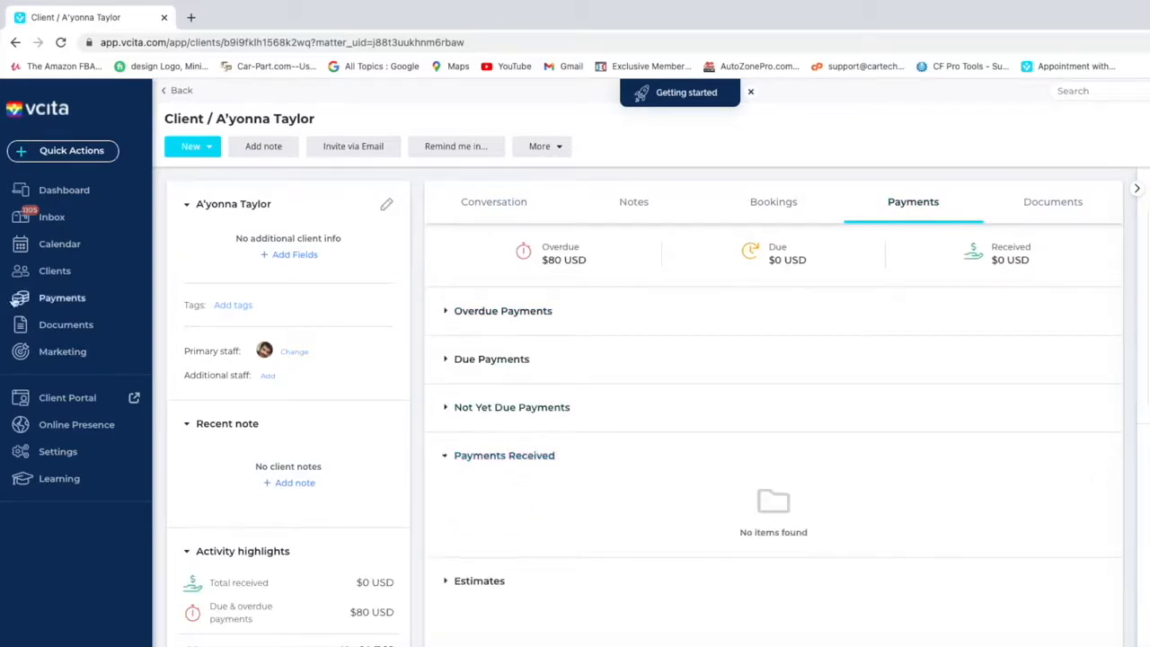
Return to the client list and open the record of the client dated Aug 12, 2019
{"action": "left_click", "coordinate": [54, 271]}
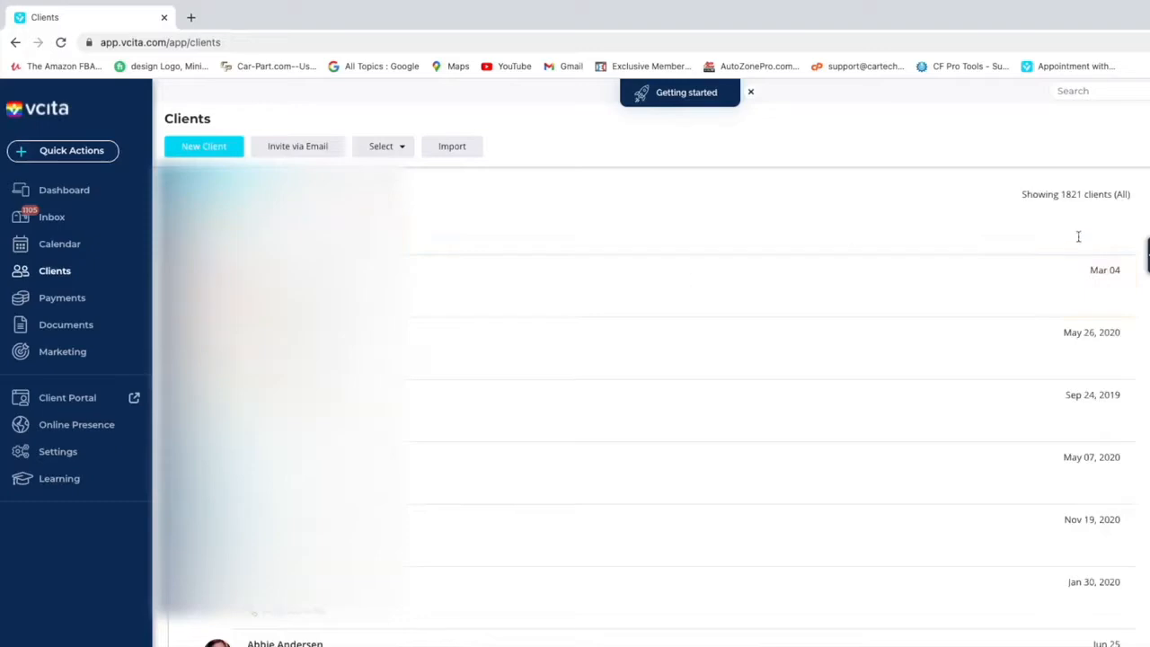
{"action": "left_click", "coordinate": [1147, 248]}
{"action": "left_click", "coordinate": [1149, 247]}
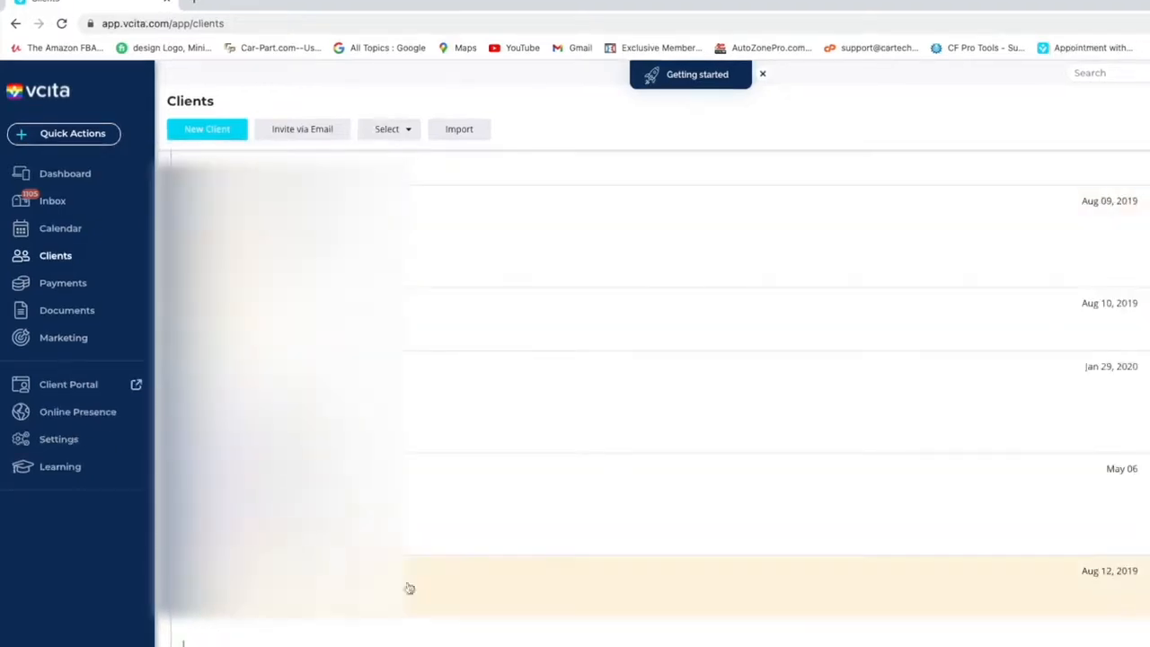
{"action": "left_click", "coordinate": [283, 579]}
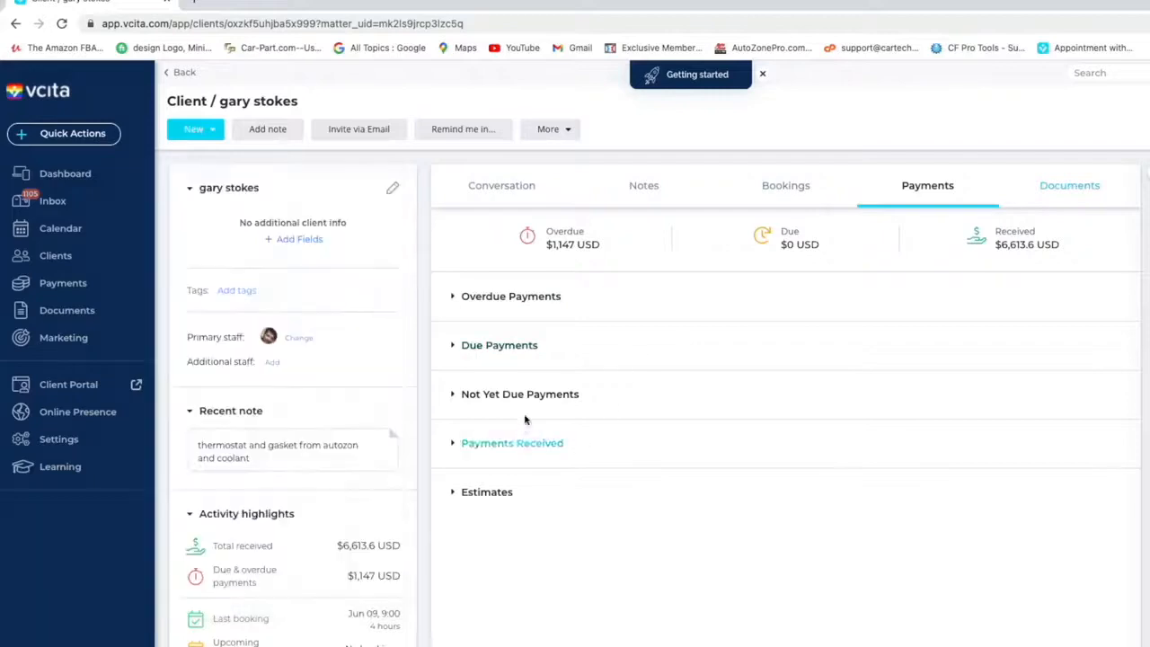
Review this client's estimates, payments received, not yet due payments and due payments
{"action": "left_click", "coordinate": [485, 494]}
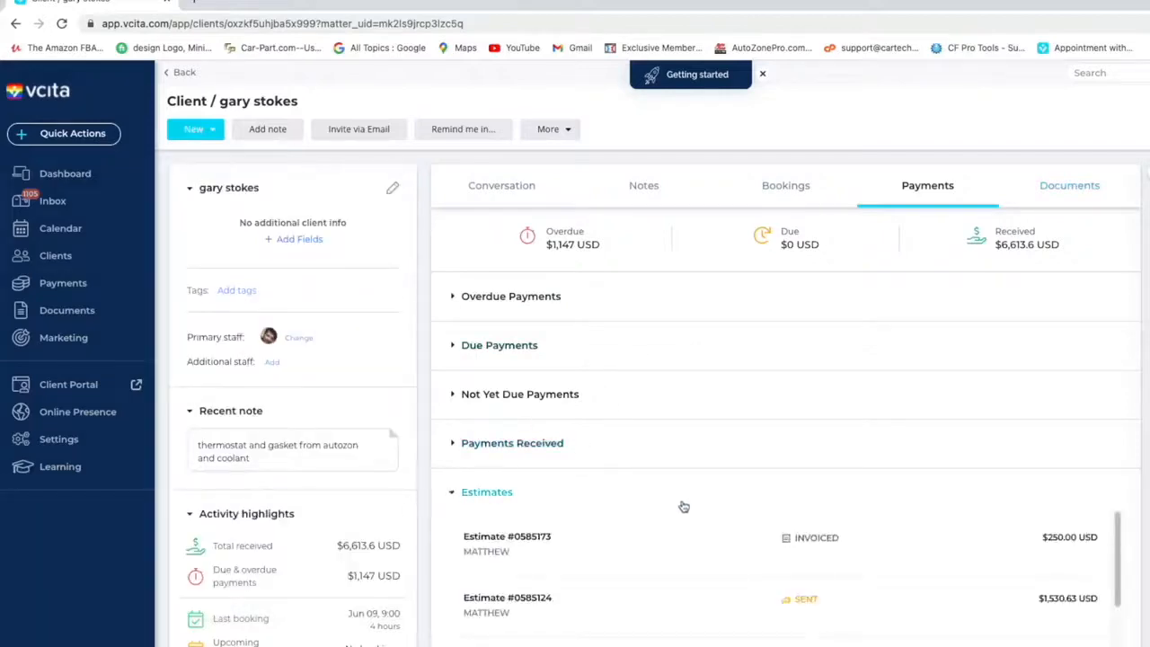
{"action": "left_click", "coordinate": [539, 443]}
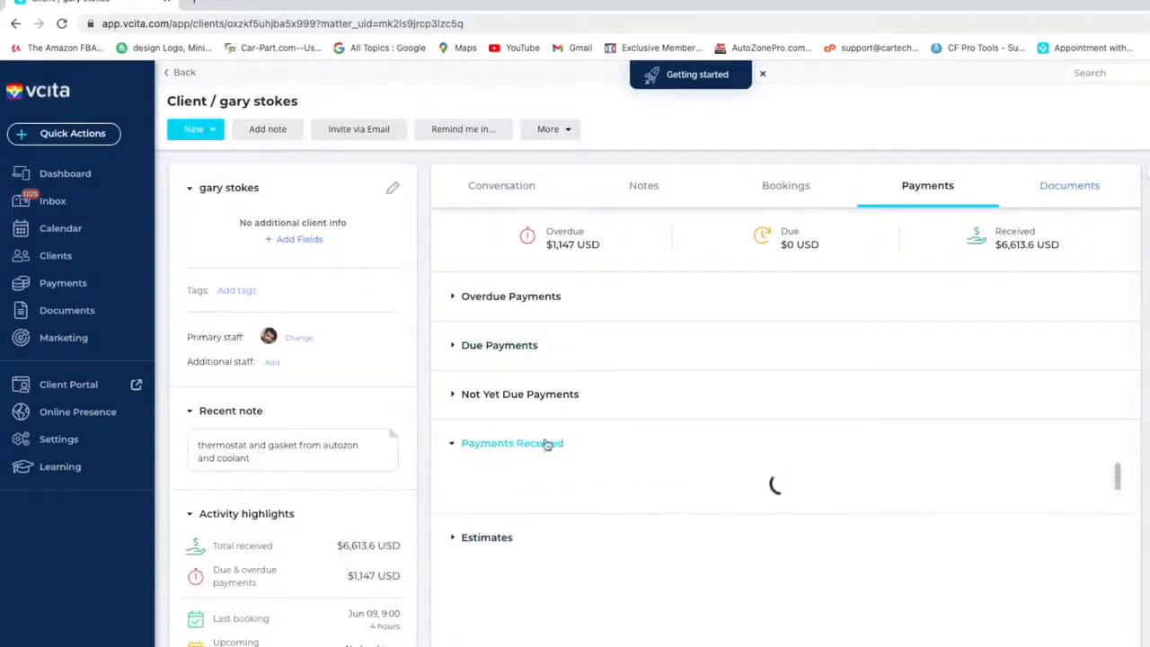
{"action": "scroll", "coordinate": [622, 490], "scroll_direction": "down", "scroll_amount": 5}
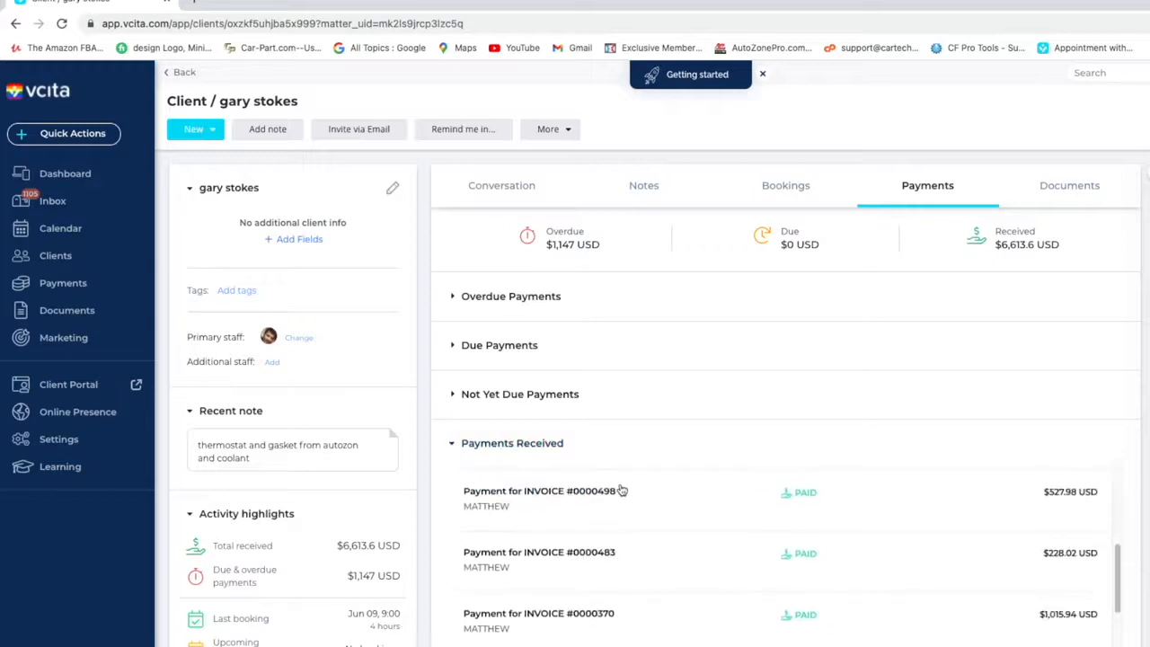
{"action": "scroll", "coordinate": [622, 489], "scroll_direction": "down", "scroll_amount": 3}
{"action": "scroll", "coordinate": [622, 490], "scroll_direction": "up", "scroll_amount": 5}
{"action": "left_click", "coordinate": [478, 396]}
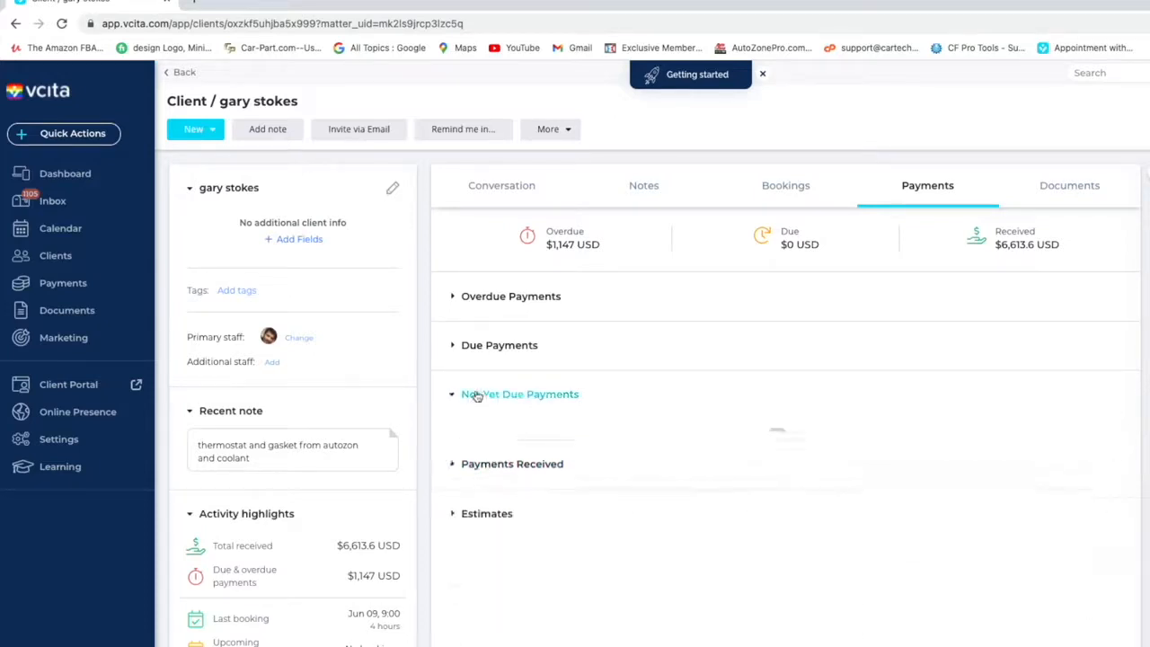
{"action": "left_click", "coordinate": [494, 346]}
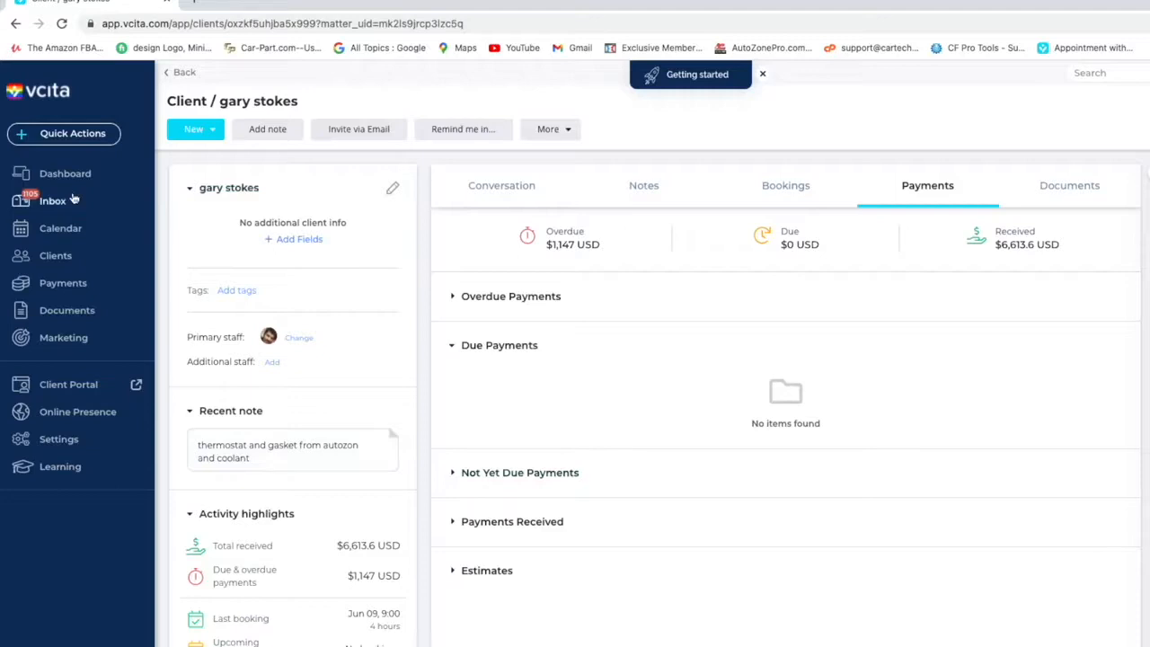
Show the calendar in day view and start scheduling a new appointment
{"action": "left_click", "coordinate": [77, 227]}
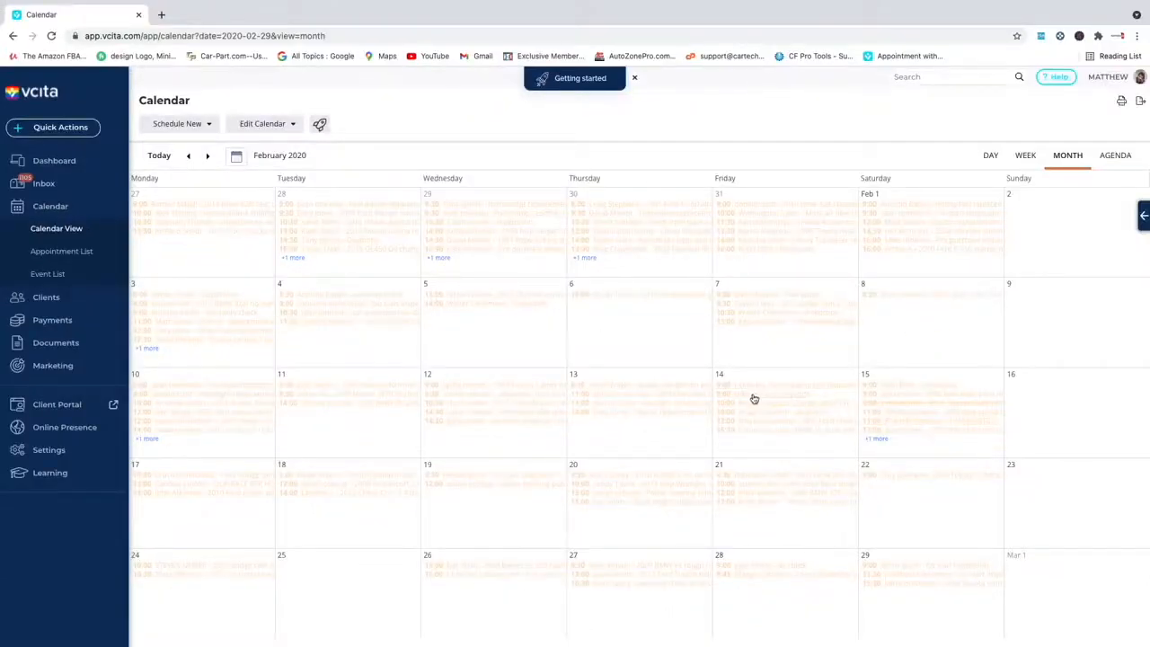
{"action": "left_click", "coordinate": [1036, 158]}
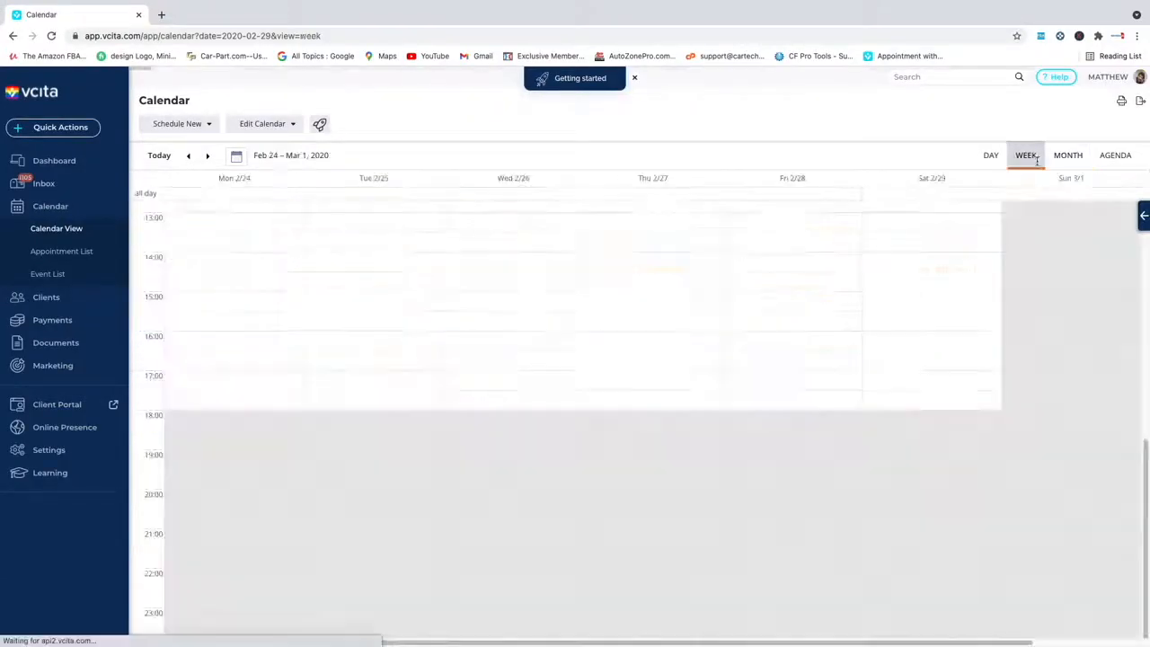
{"action": "left_click", "coordinate": [994, 157]}
{"action": "scroll", "coordinate": [476, 349], "scroll_direction": "up", "scroll_amount": 3}
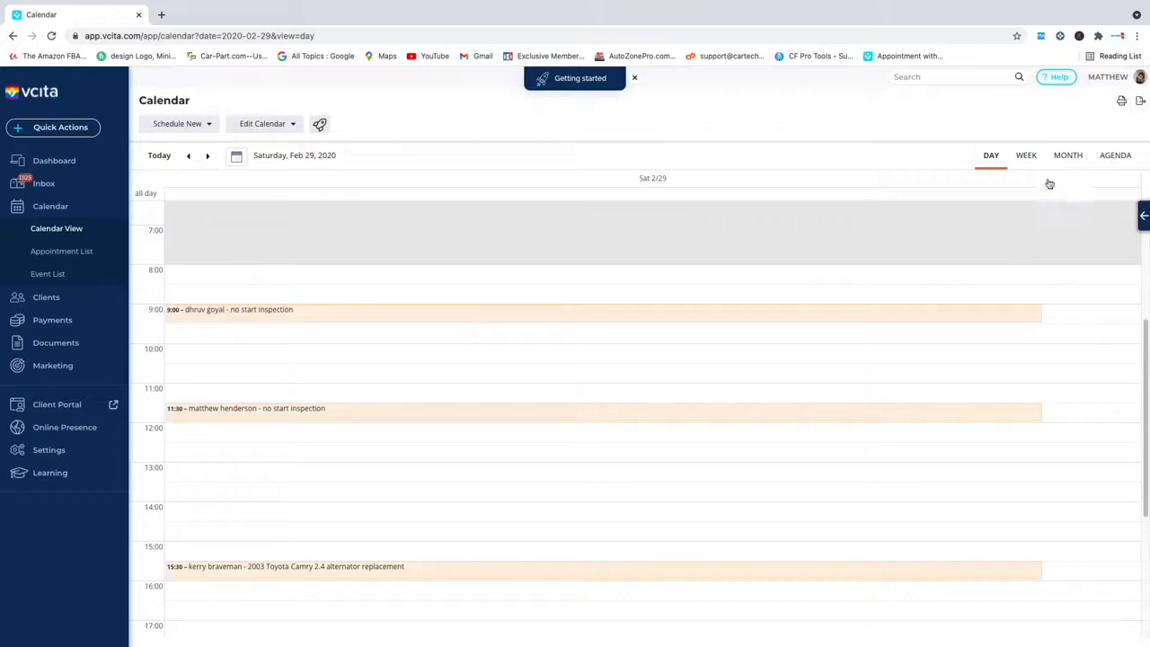
{"action": "left_click", "coordinate": [171, 124]}
{"action": "left_click", "coordinate": [178, 151]}
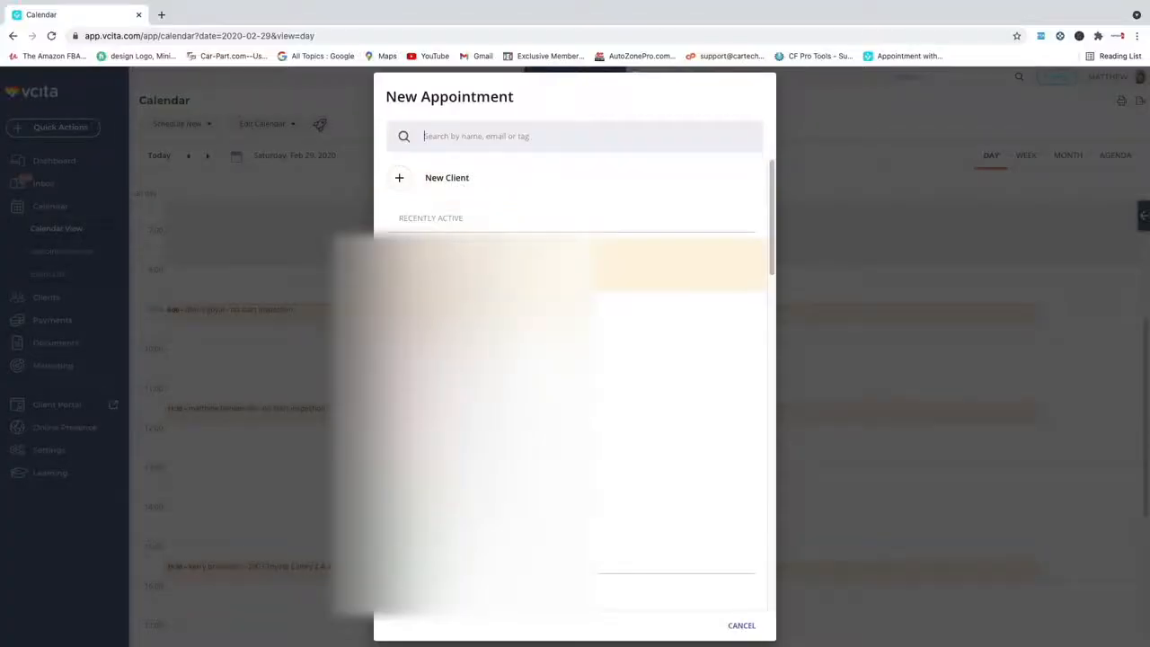
{"action": "left_click", "coordinate": [447, 177]}
{"action": "left_click", "coordinate": [476, 159]}
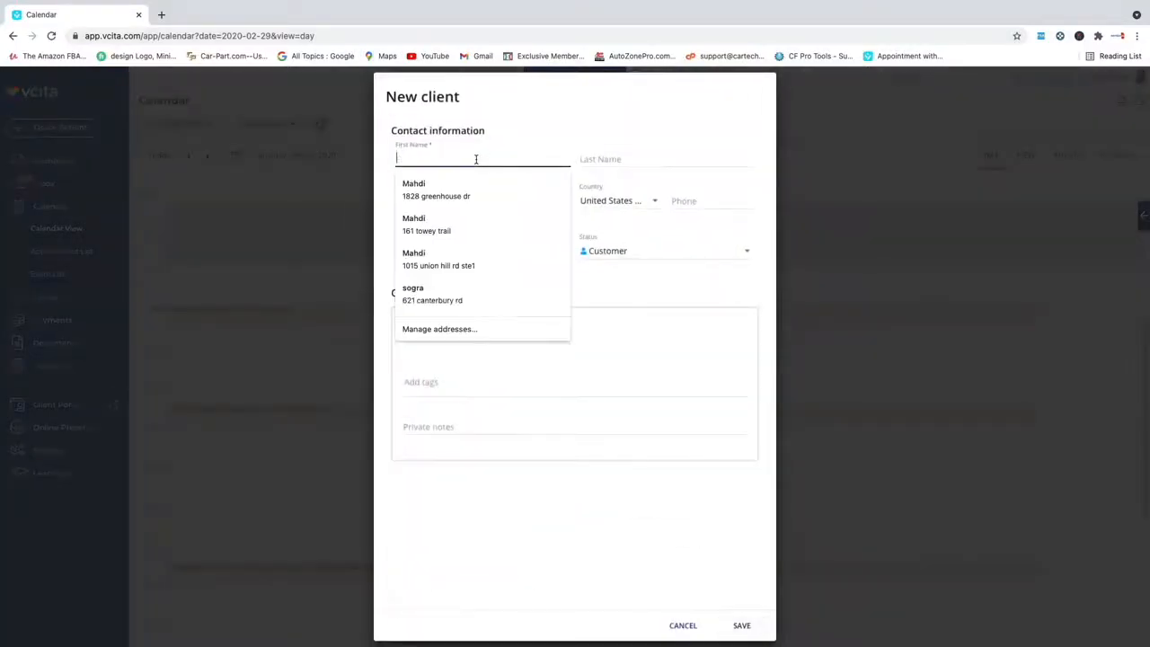
{"action": "type", "text": "iejjjr"}
{"action": "left_click", "coordinate": [650, 158]}
{"action": "type", "text": "e;lepr"}
{"action": "left_click", "coordinate": [489, 206]}
{"action": "type", "text": "errr"}
{"action": "left_click", "coordinate": [693, 203]}
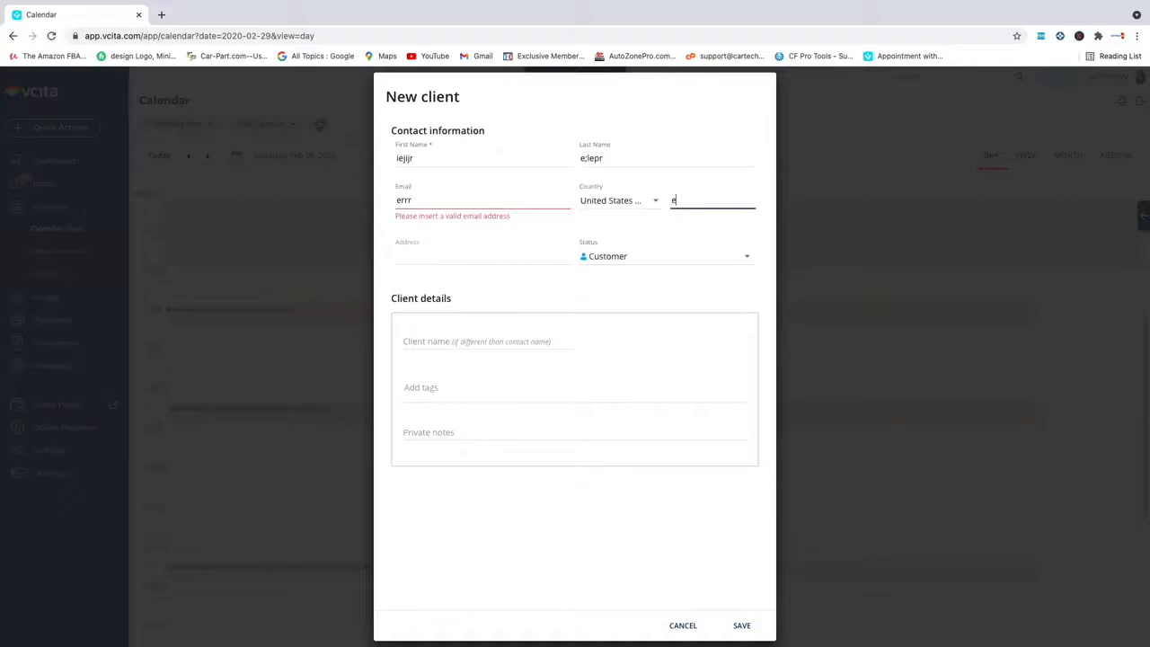
{"action": "left_click", "coordinate": [436, 251]}
{"action": "type", "text": "erer"}
{"action": "left_click", "coordinate": [663, 326]}
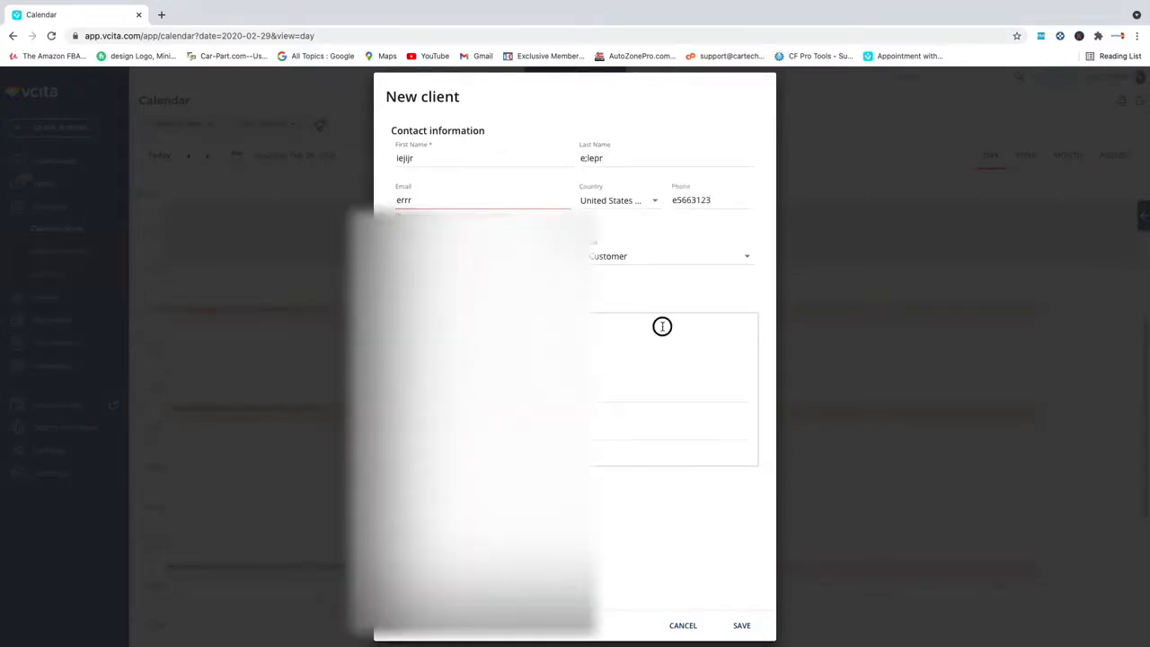
{"action": "left_click", "coordinate": [682, 626]}
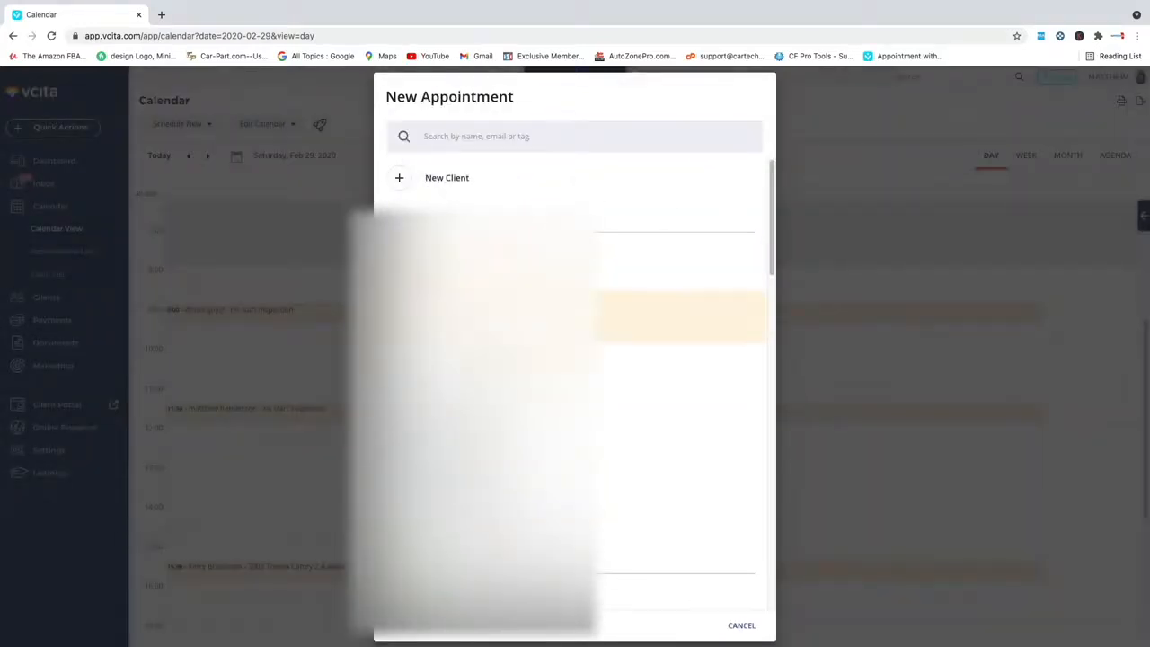
Choose an existing client for the new appointment and select the DIAGNOSTICS service
{"action": "left_click", "coordinate": [680, 317]}
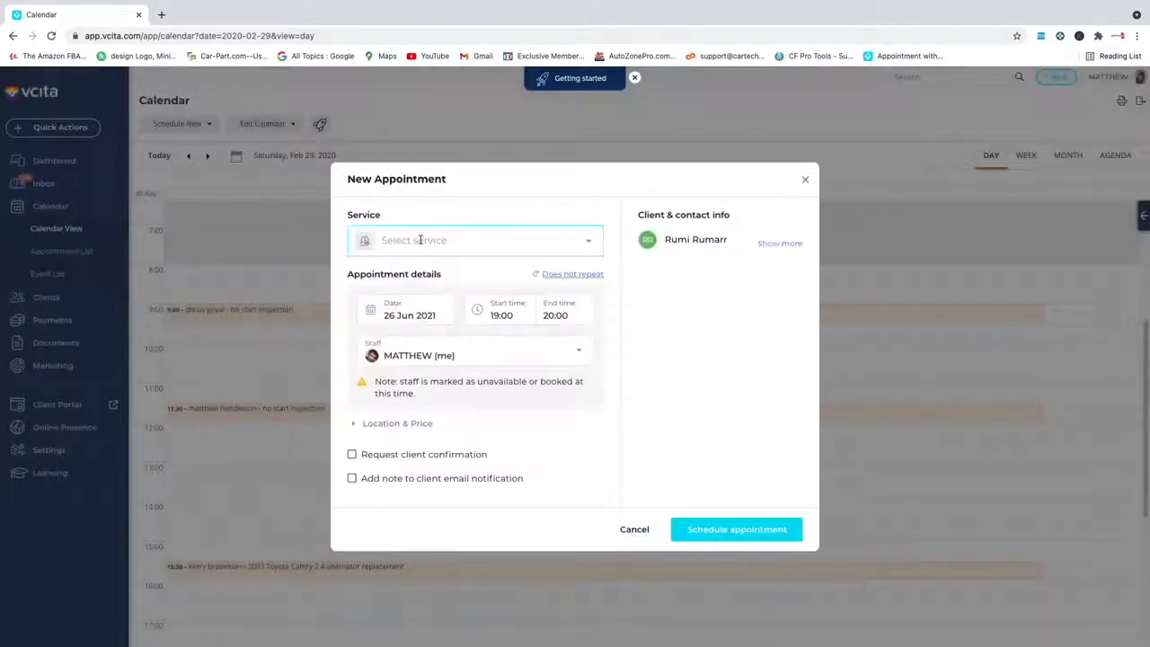
{"action": "left_click", "coordinate": [420, 241]}
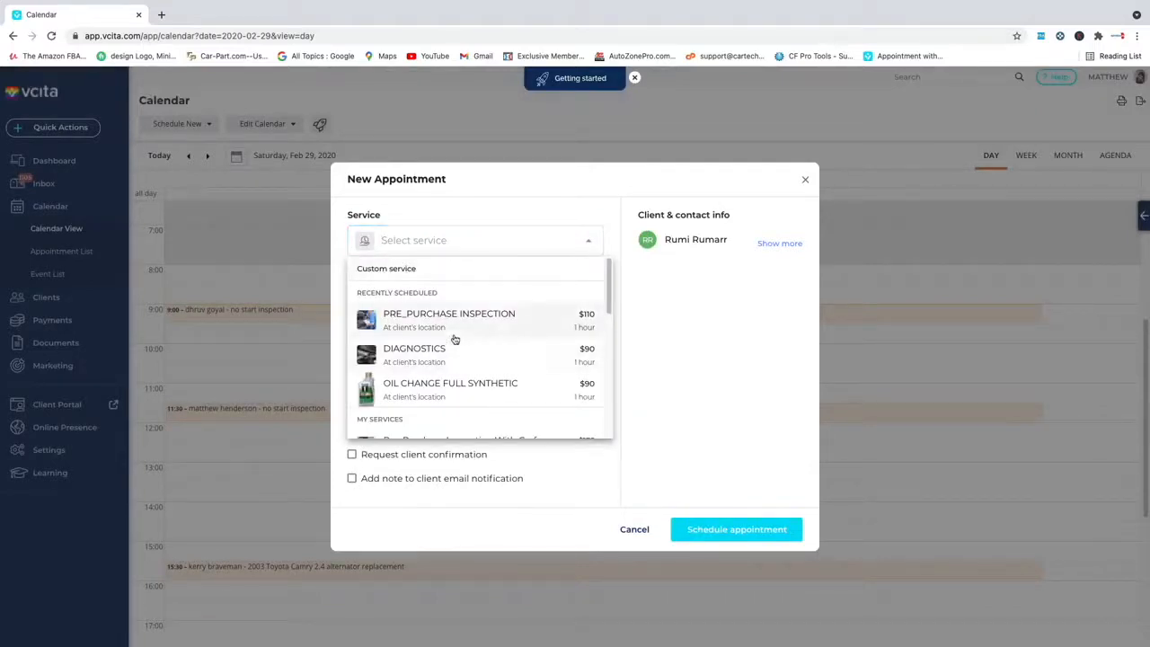
{"action": "scroll", "coordinate": [455, 339], "scroll_direction": "down", "scroll_amount": 1}
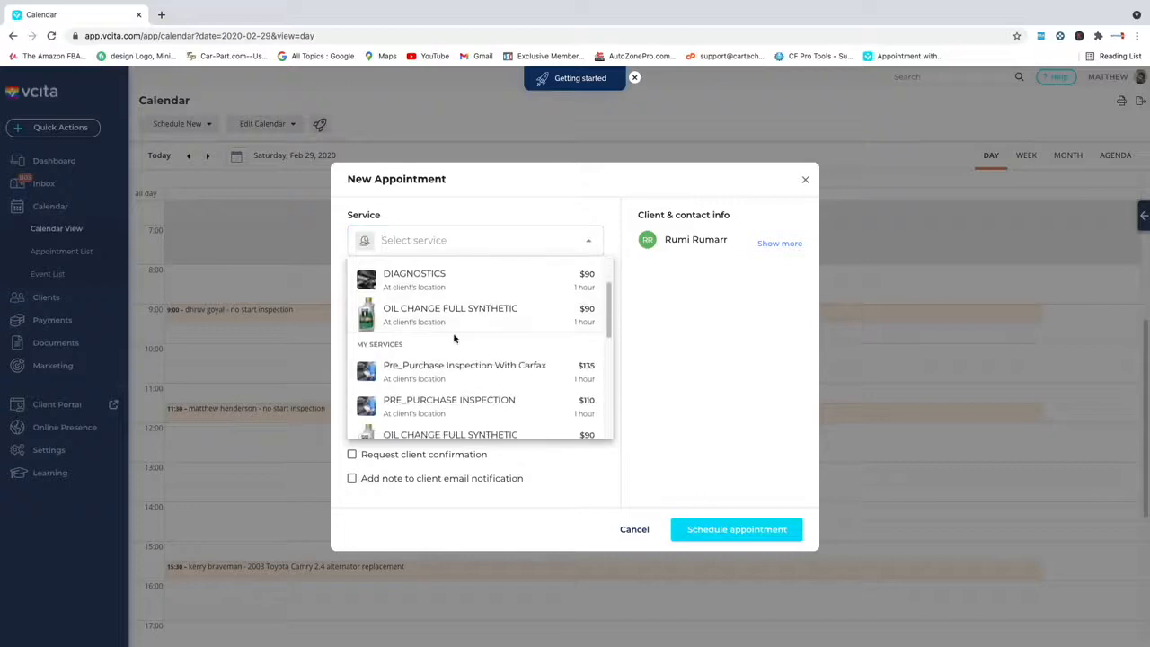
{"action": "scroll", "coordinate": [454, 338], "scroll_direction": "down", "scroll_amount": 5}
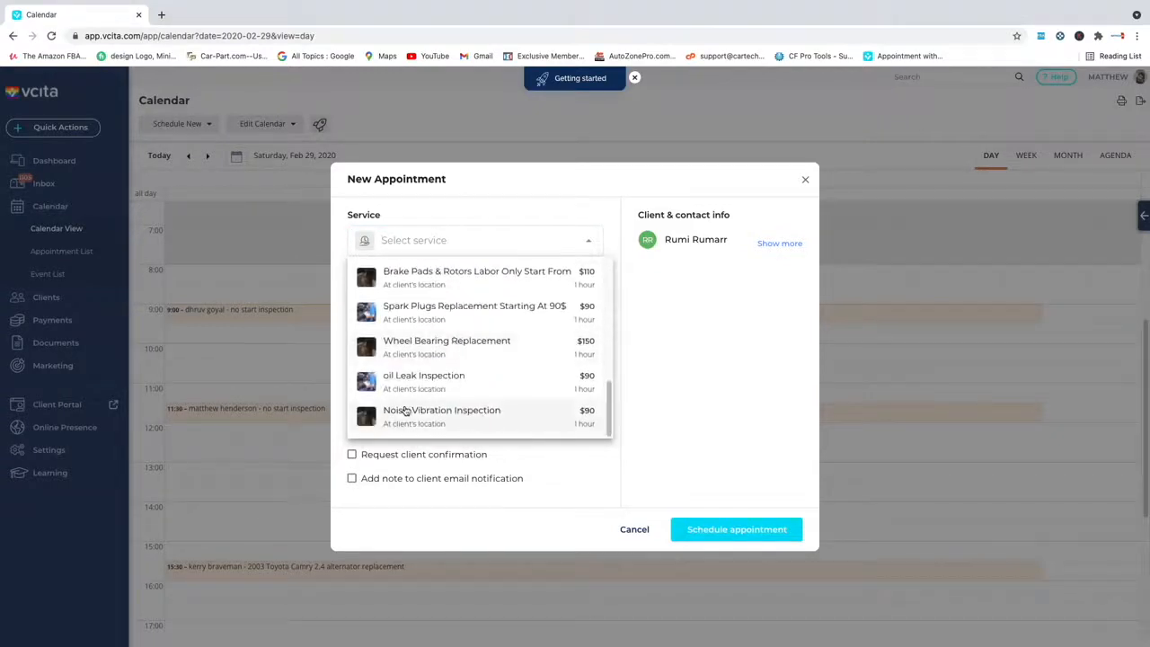
{"action": "scroll", "coordinate": [411, 397], "scroll_direction": "up", "scroll_amount": 6}
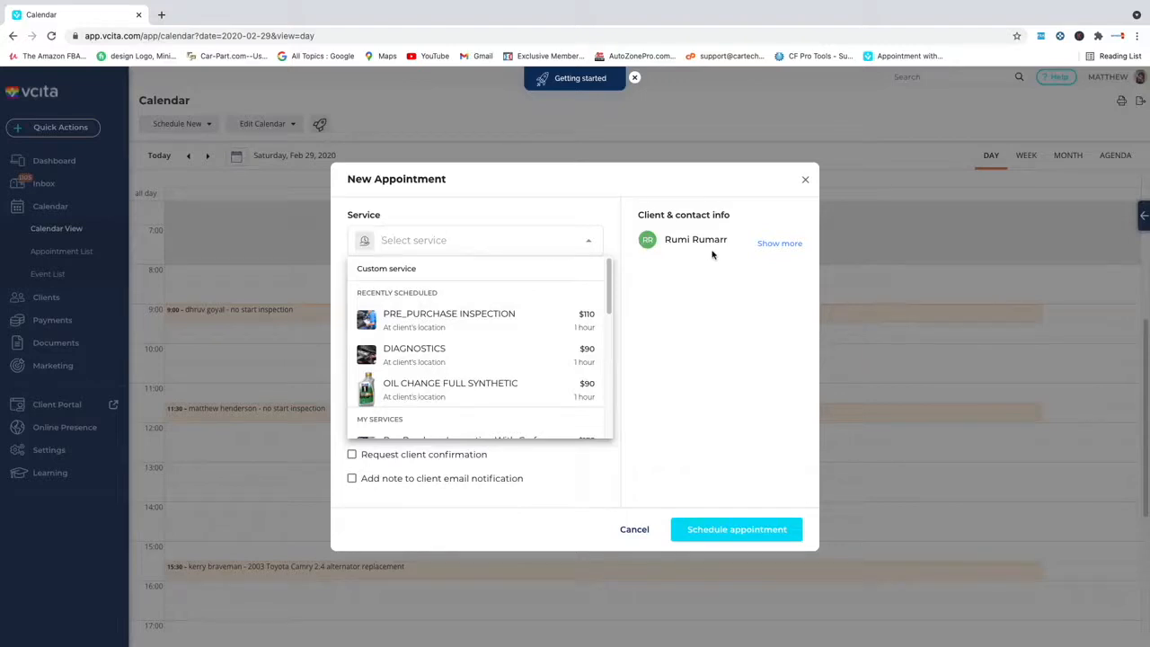
{"action": "left_click", "coordinate": [452, 355]}
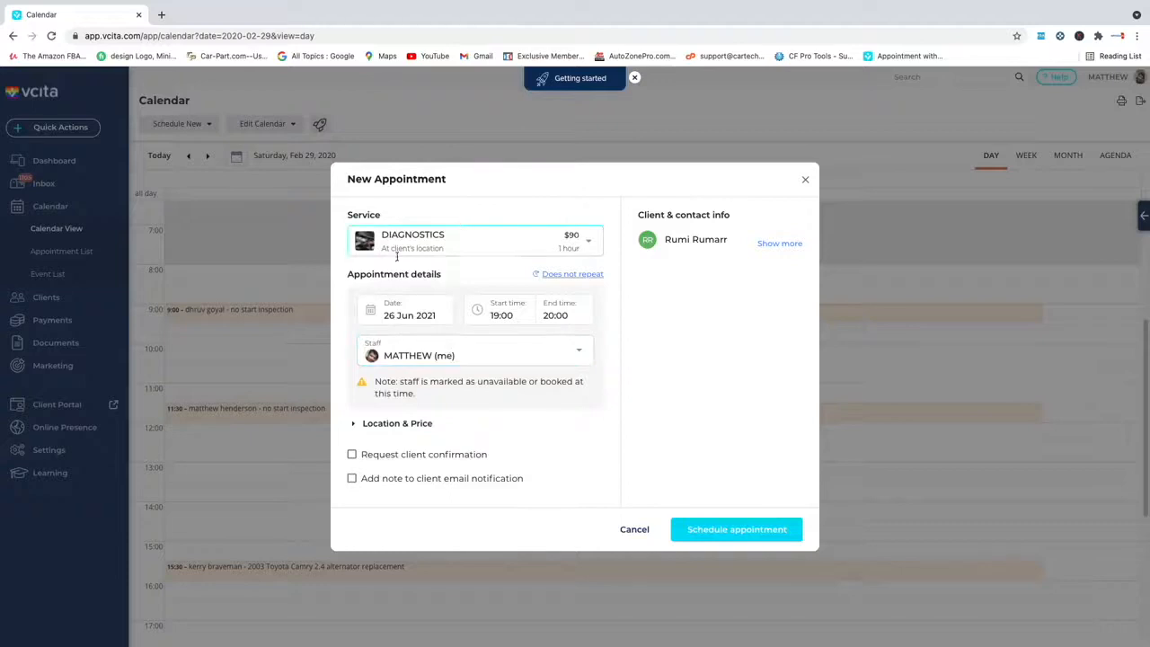
Set the appointment date to 29 Jun 2021 and the start time to 14:00
{"action": "left_click", "coordinate": [422, 315]}
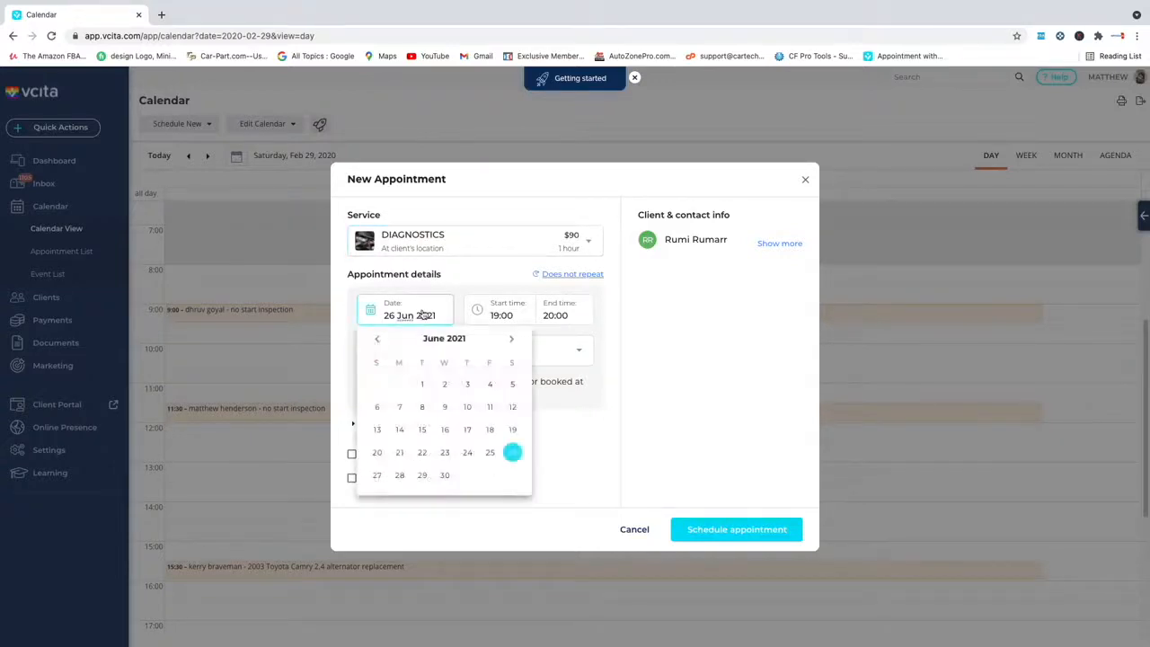
{"action": "left_click", "coordinate": [422, 476]}
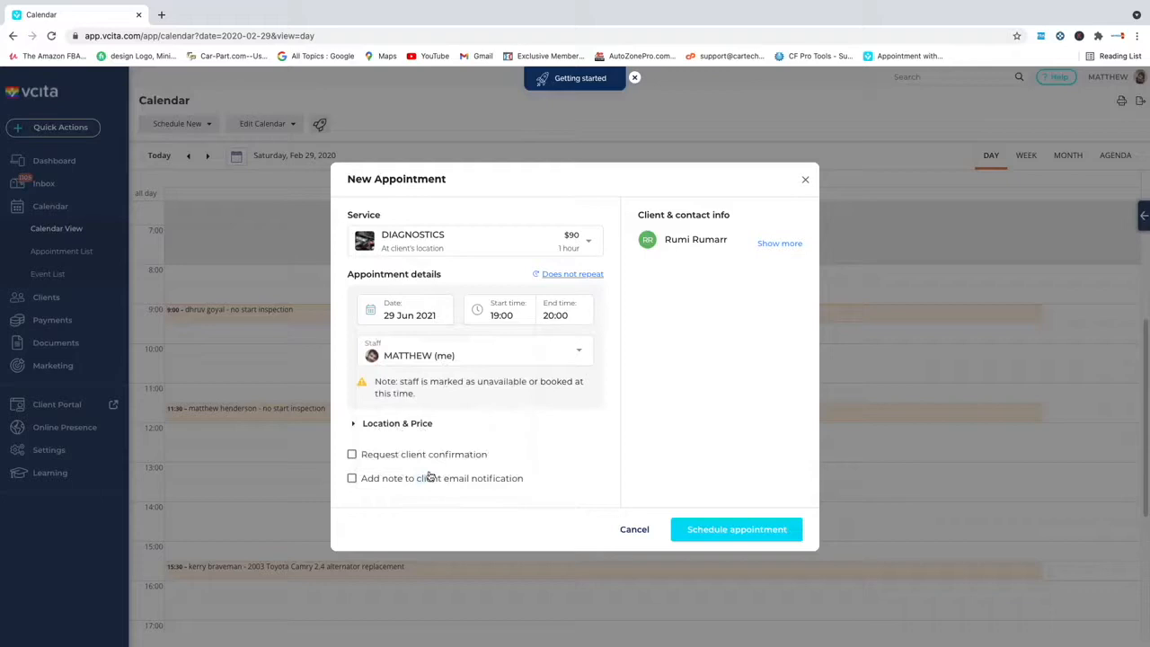
{"action": "left_click", "coordinate": [513, 318]}
{"action": "scroll", "coordinate": [494, 364], "scroll_direction": "up", "scroll_amount": 3}
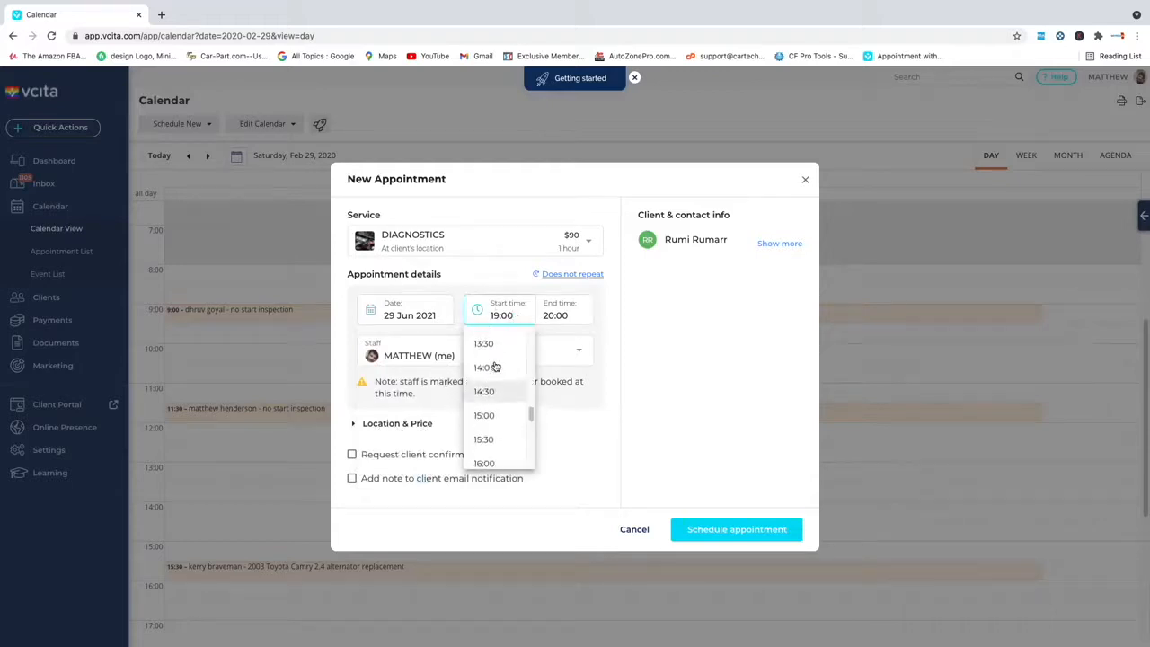
{"action": "left_click", "coordinate": [489, 367]}
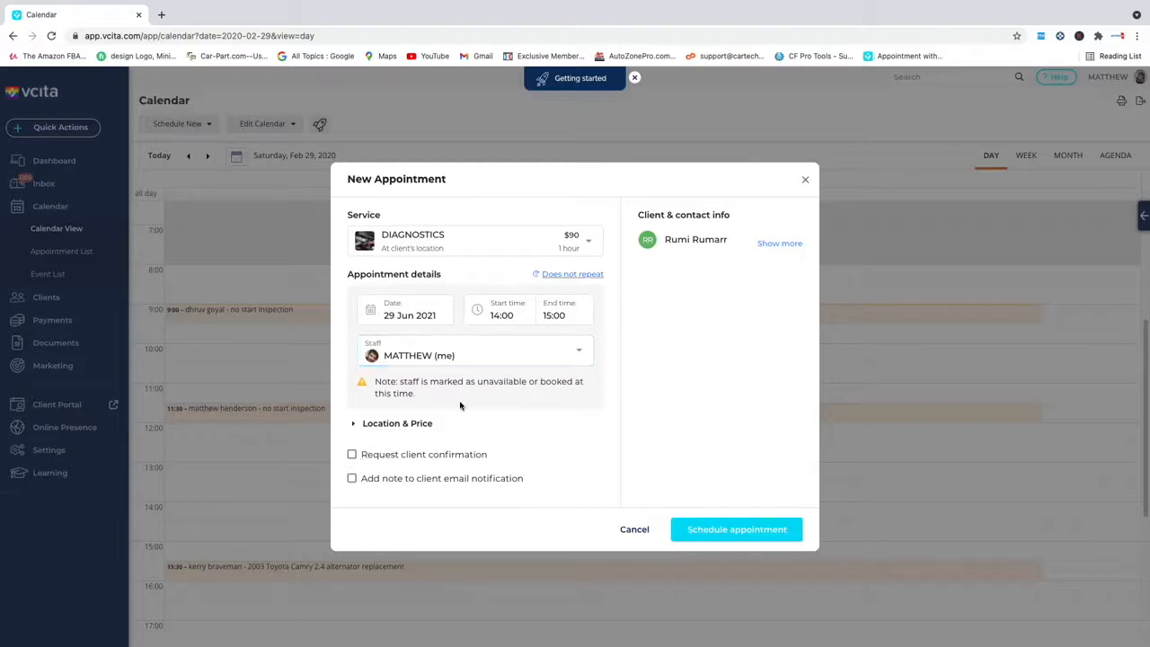
Expand the appointment's location and price details and review the available meeting locations, keeping At client's location
{"action": "left_click", "coordinate": [394, 425]}
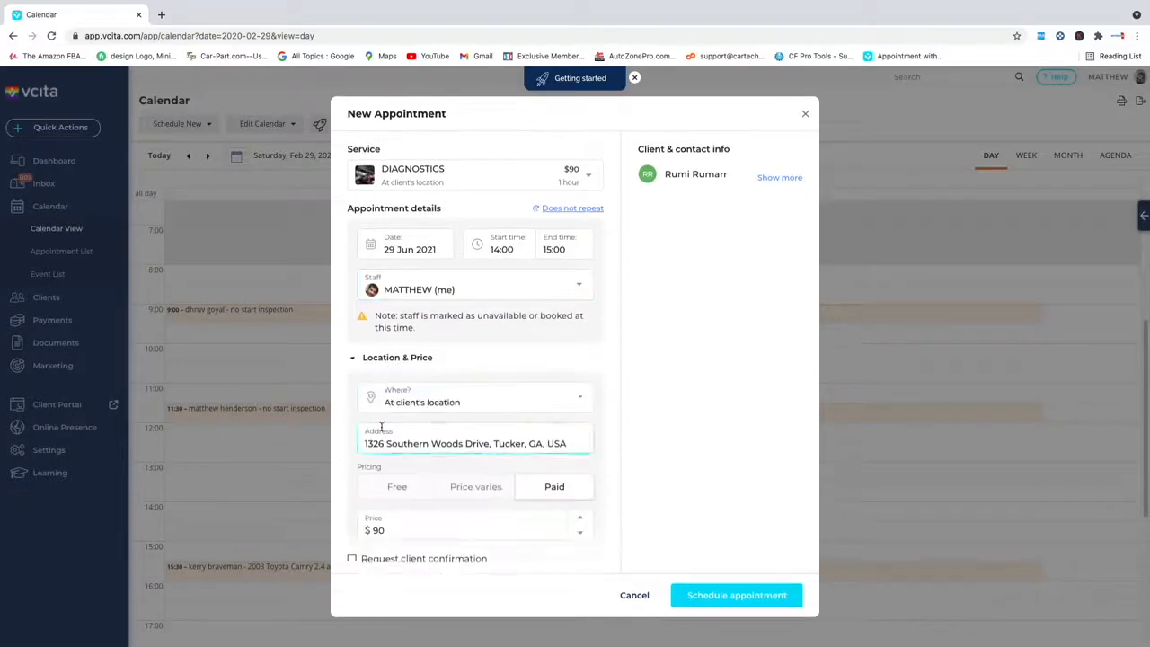
{"action": "left_click", "coordinate": [465, 402]}
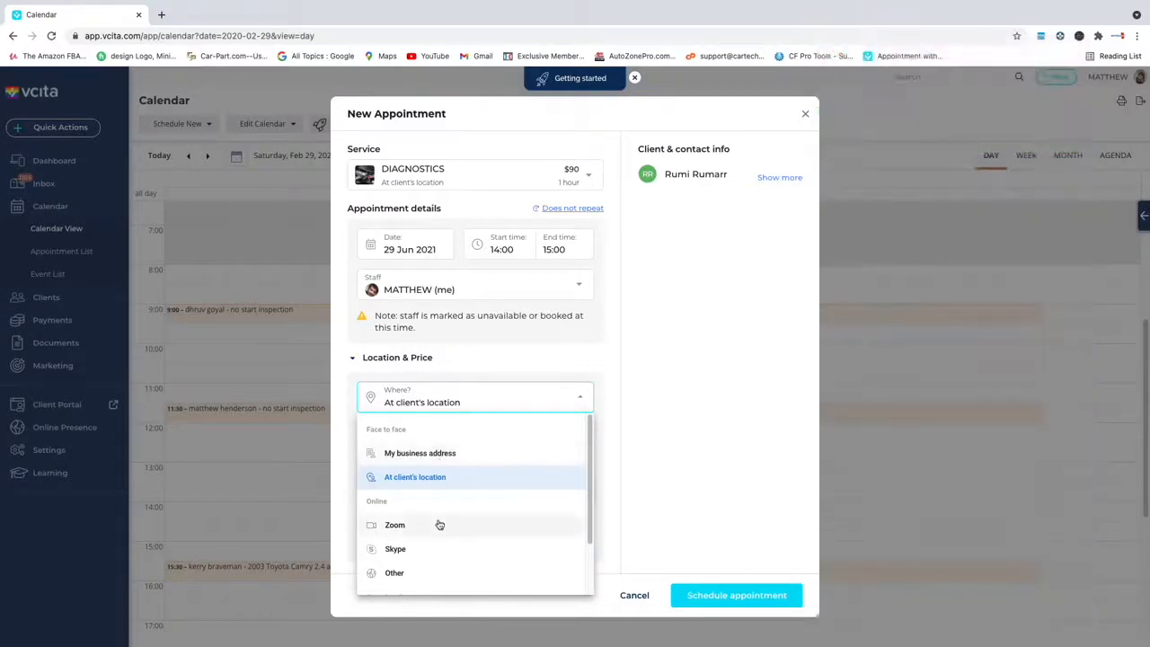
{"action": "scroll", "coordinate": [439, 524], "scroll_direction": "down", "scroll_amount": 1}
{"action": "scroll", "coordinate": [439, 524], "scroll_direction": "down", "scroll_amount": 2}
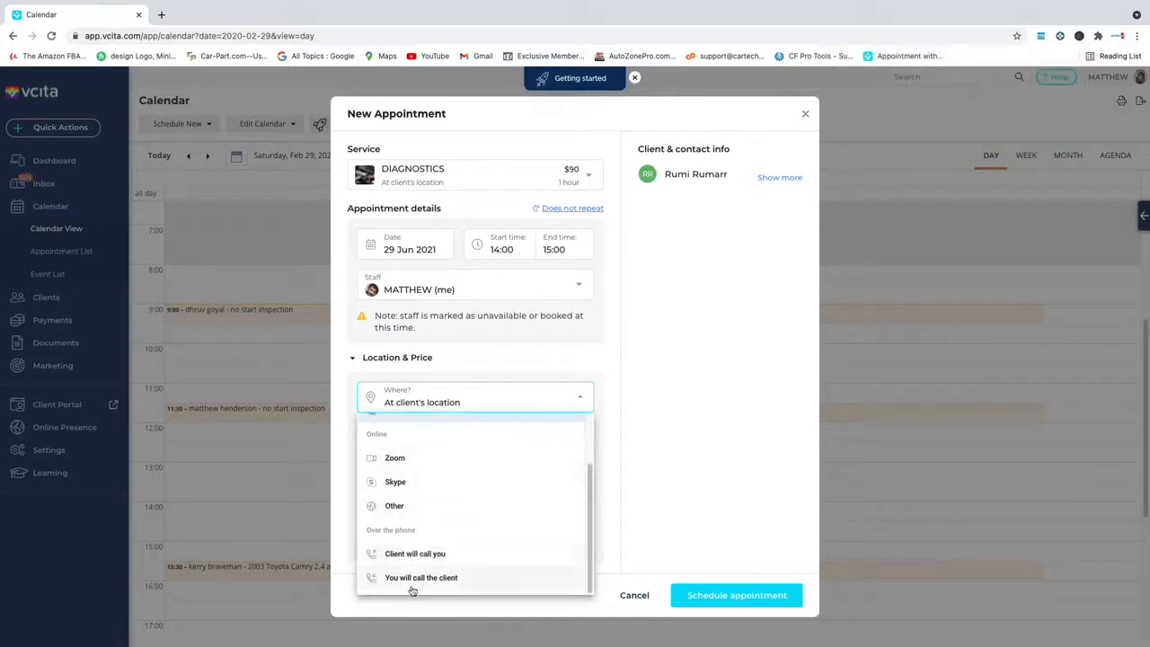
{"action": "left_click", "coordinate": [584, 401]}
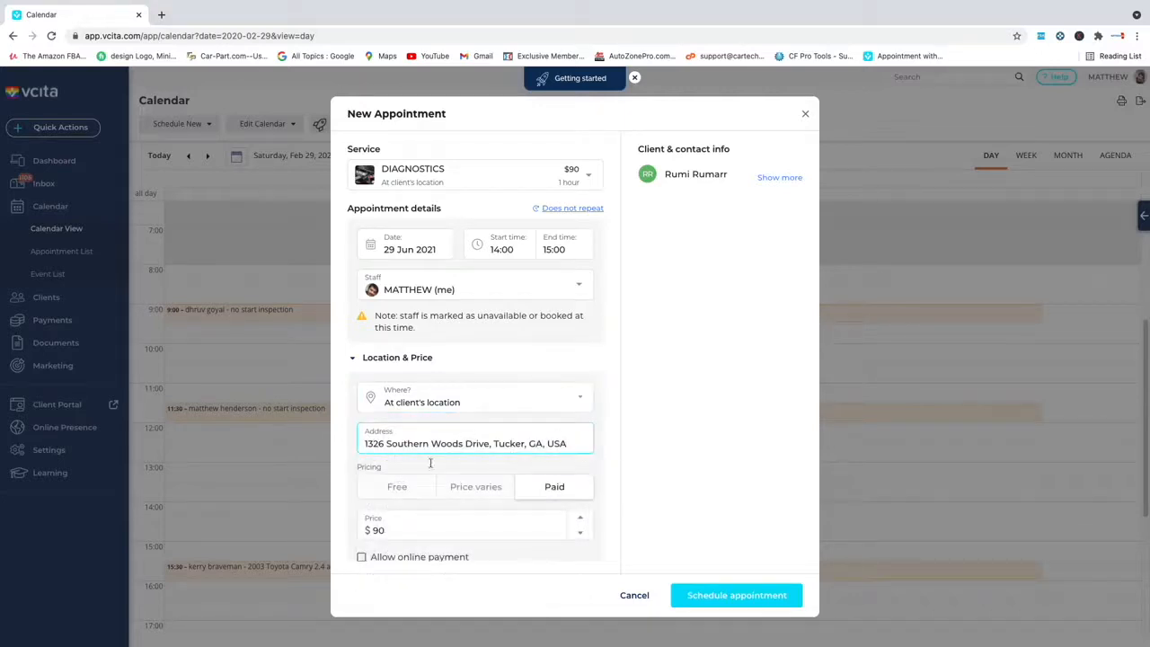
Try the Free, Price varies and Paid pricing options for the appointment, and discard the appointment without scheduling it
{"action": "left_click", "coordinate": [393, 488]}
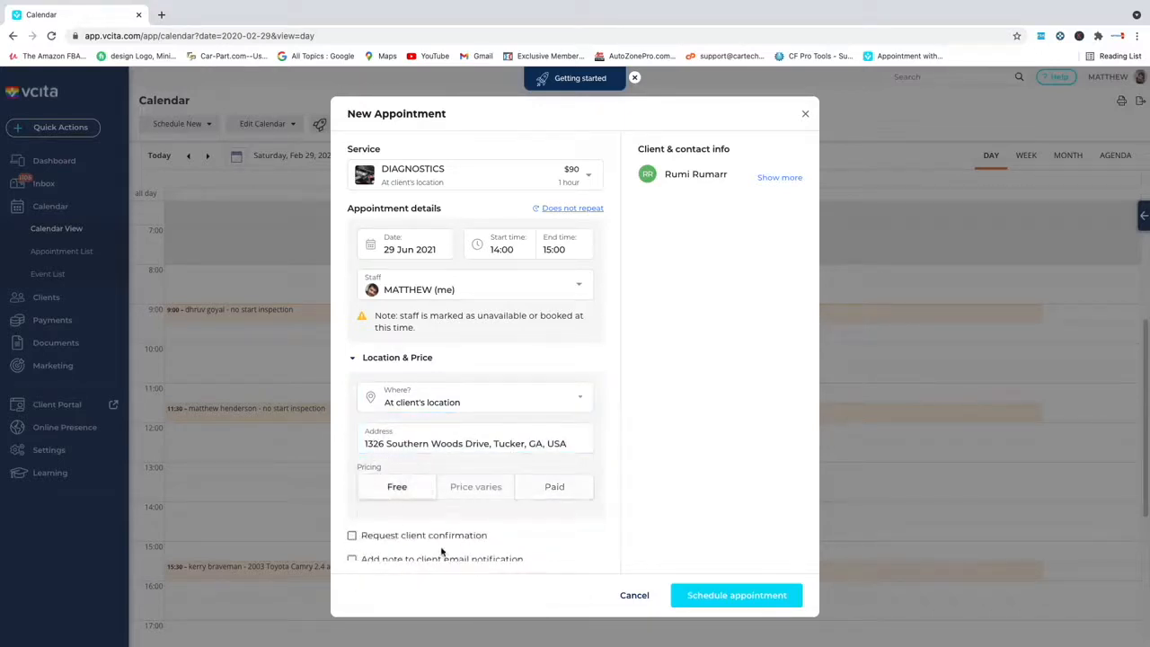
{"action": "scroll", "coordinate": [459, 521], "scroll_direction": "down", "scroll_amount": 1}
{"action": "left_click", "coordinate": [480, 473]}
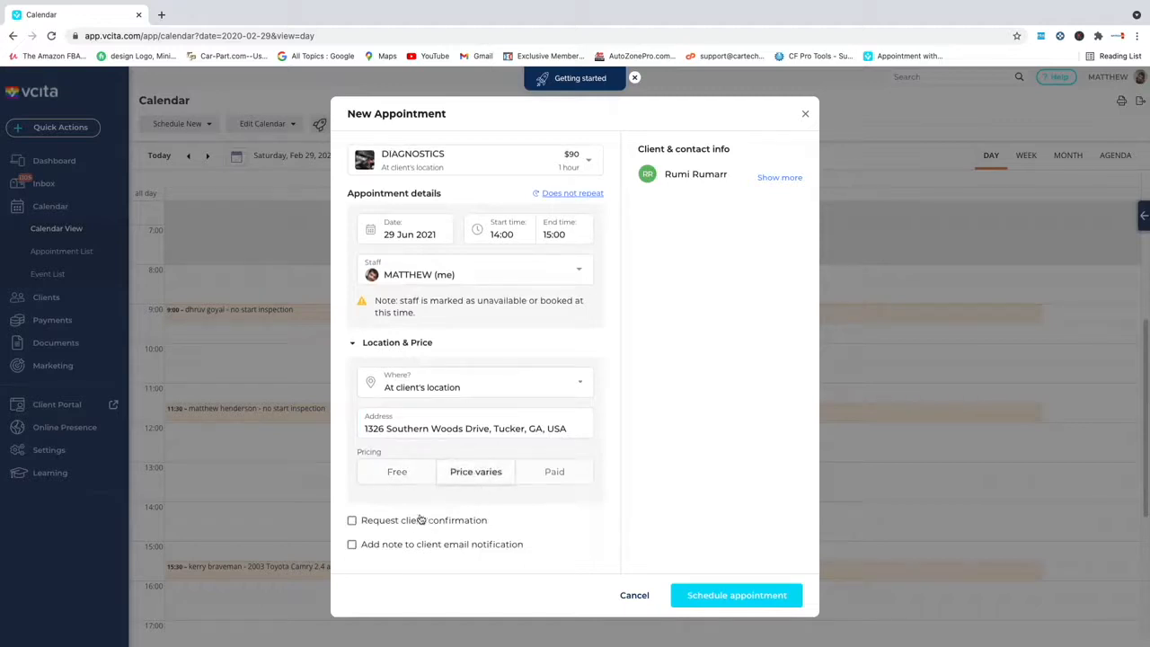
{"action": "left_click", "coordinate": [558, 478]}
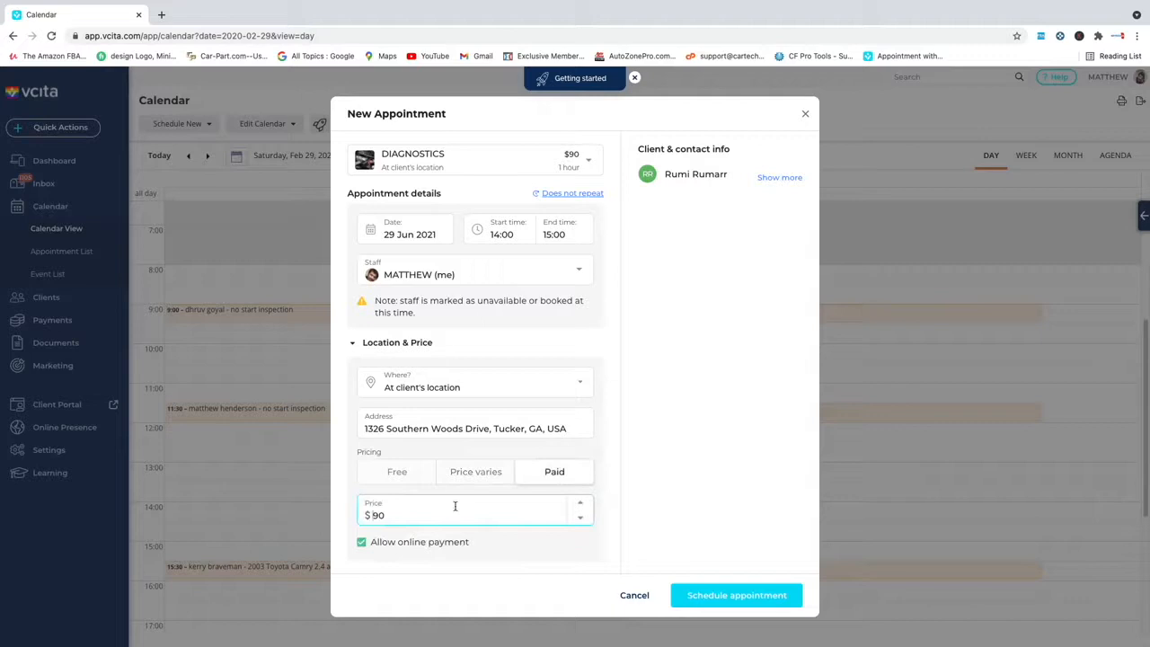
{"action": "left_click", "coordinate": [644, 598]}
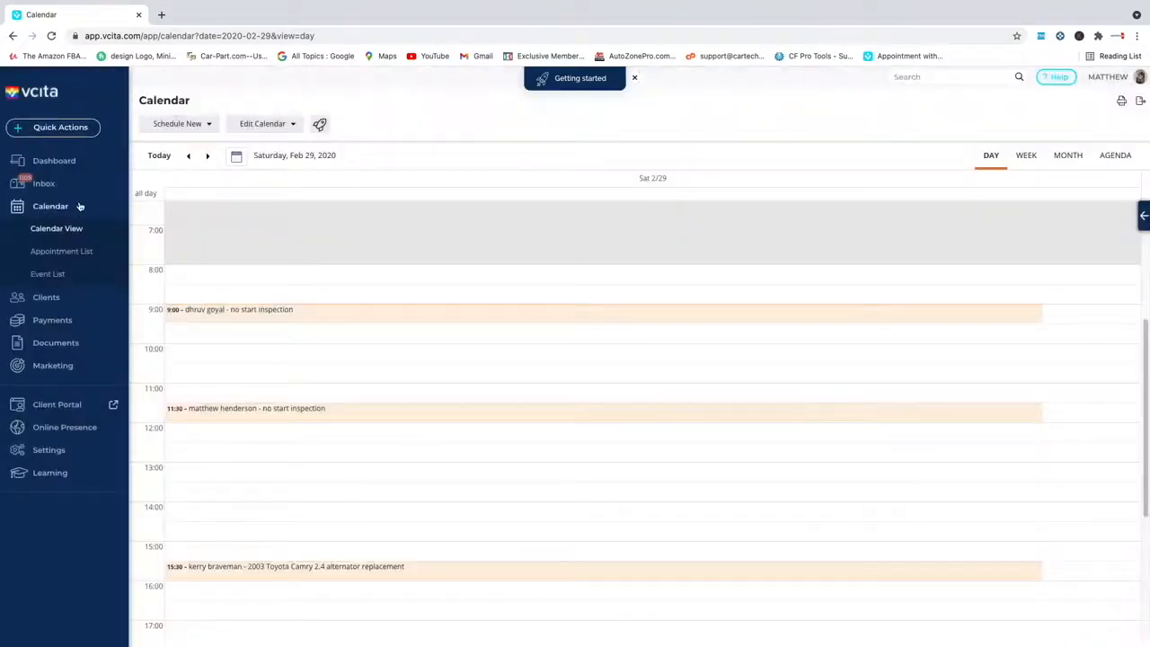
Look over the Billing & Invoicing page and the Marketing section
{"action": "left_click", "coordinate": [88, 319]}
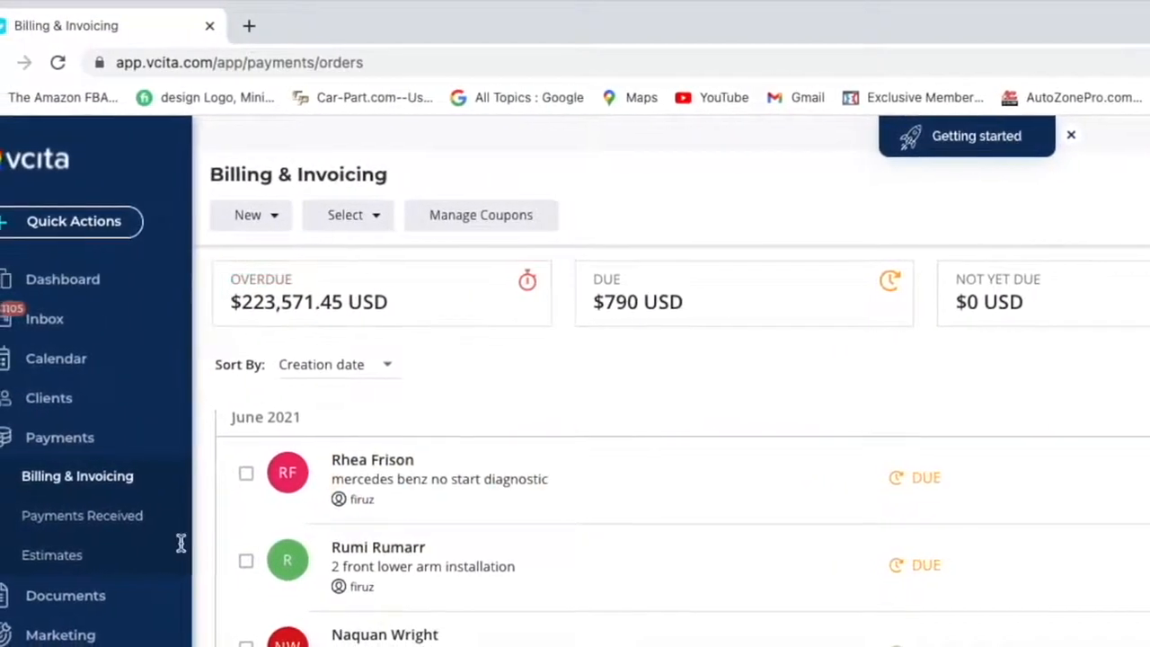
{"action": "left_click", "coordinate": [81, 635]}
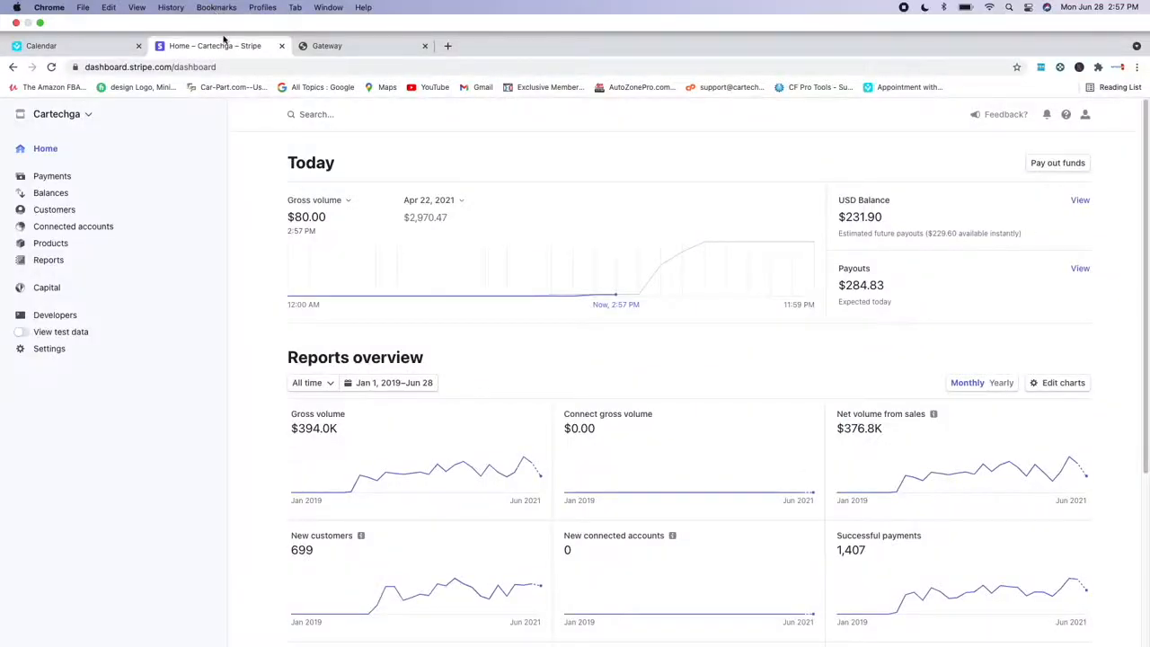
Return to vcita, review the payment processing and the invoices and estimates settings, and save the payment settings
{"action": "left_click", "coordinate": [90, 44]}
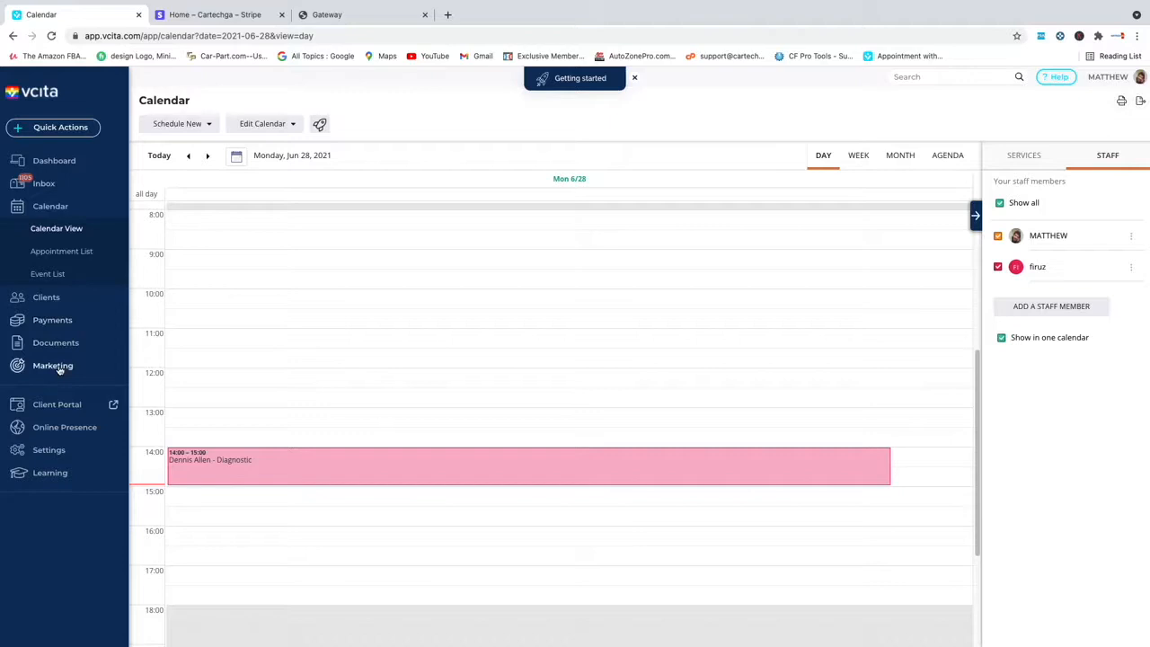
{"action": "left_click", "coordinate": [51, 452]}
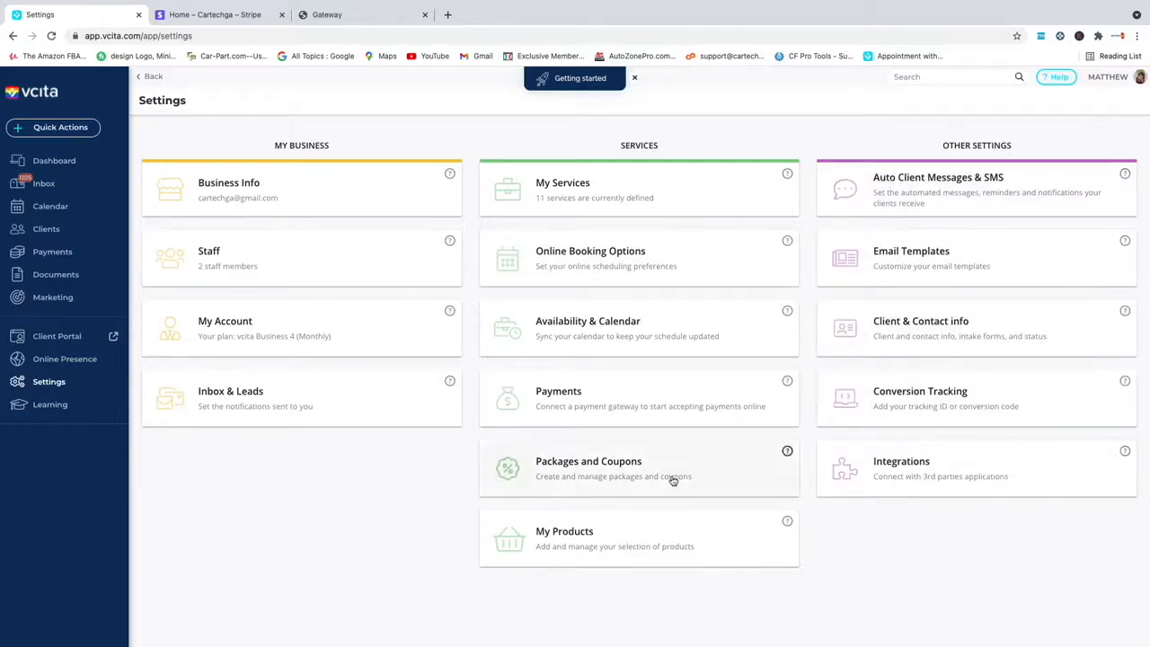
{"action": "left_click", "coordinate": [596, 400]}
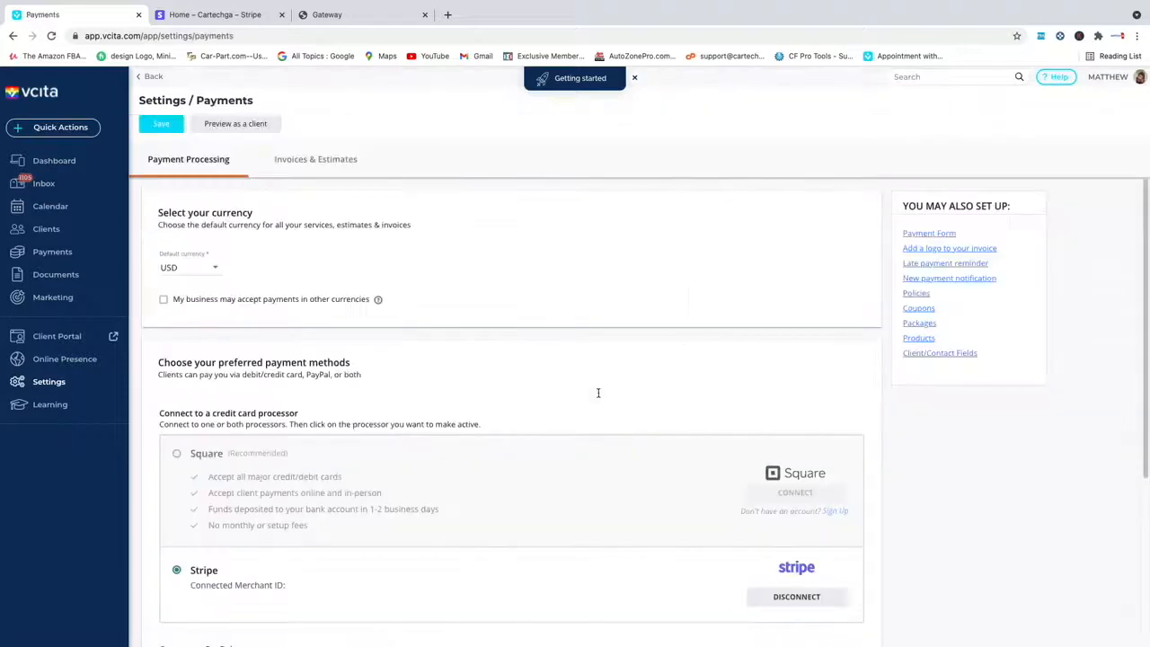
{"action": "scroll", "coordinate": [594, 392], "scroll_direction": "down", "scroll_amount": 3}
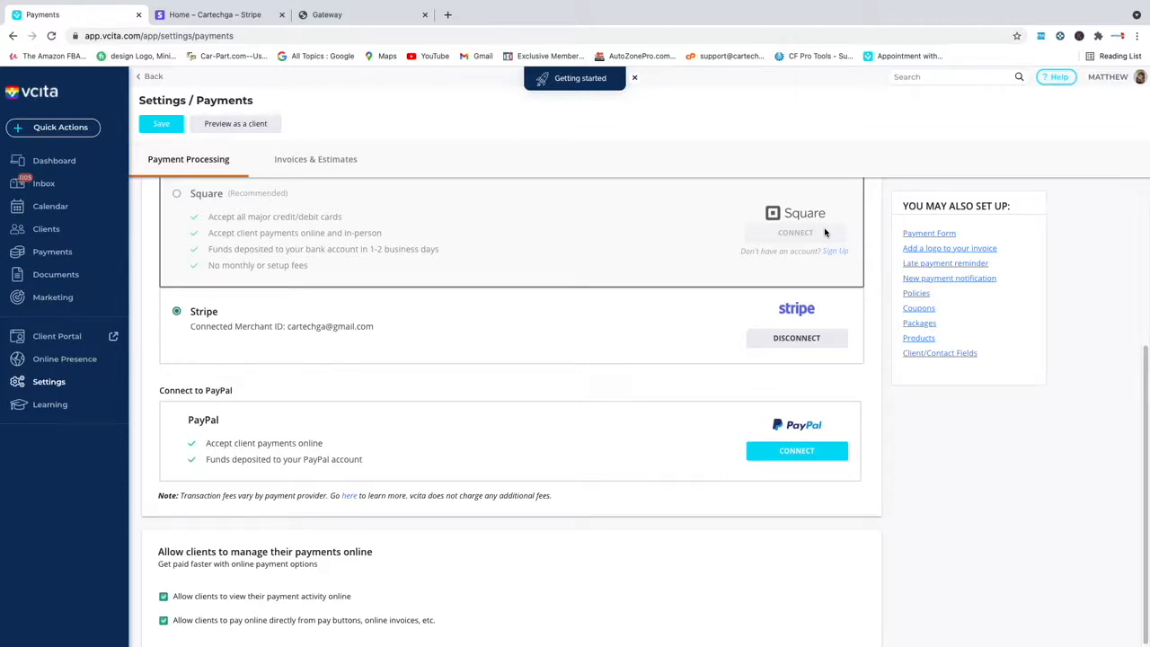
{"action": "left_click", "coordinate": [298, 162]}
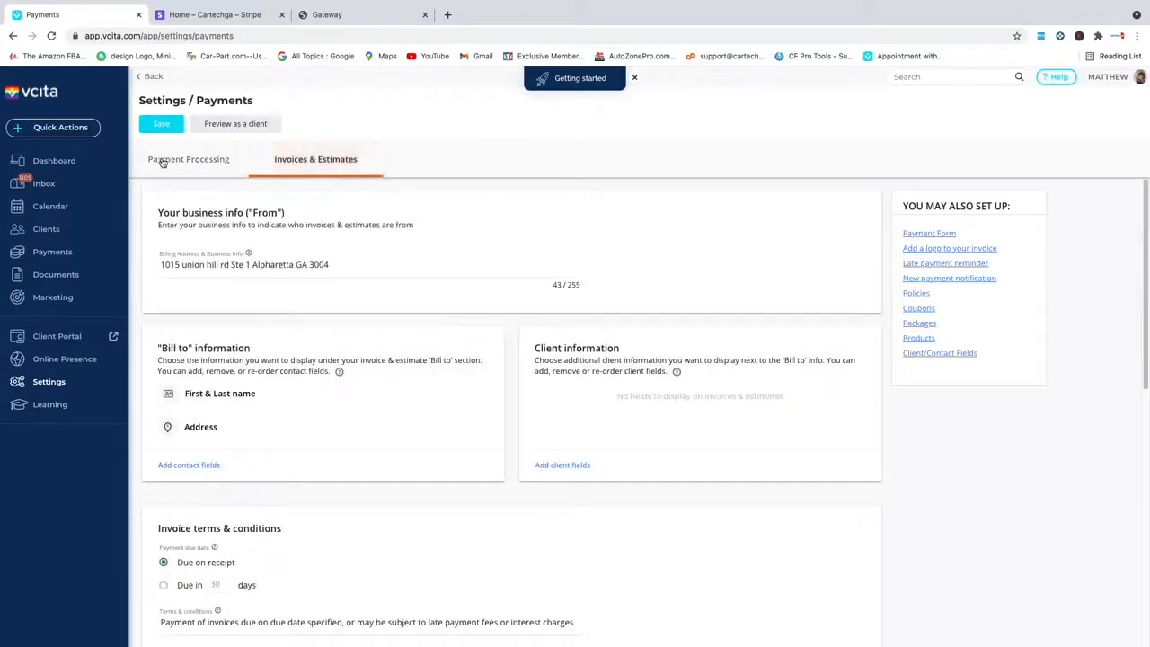
{"action": "left_click", "coordinate": [162, 128]}
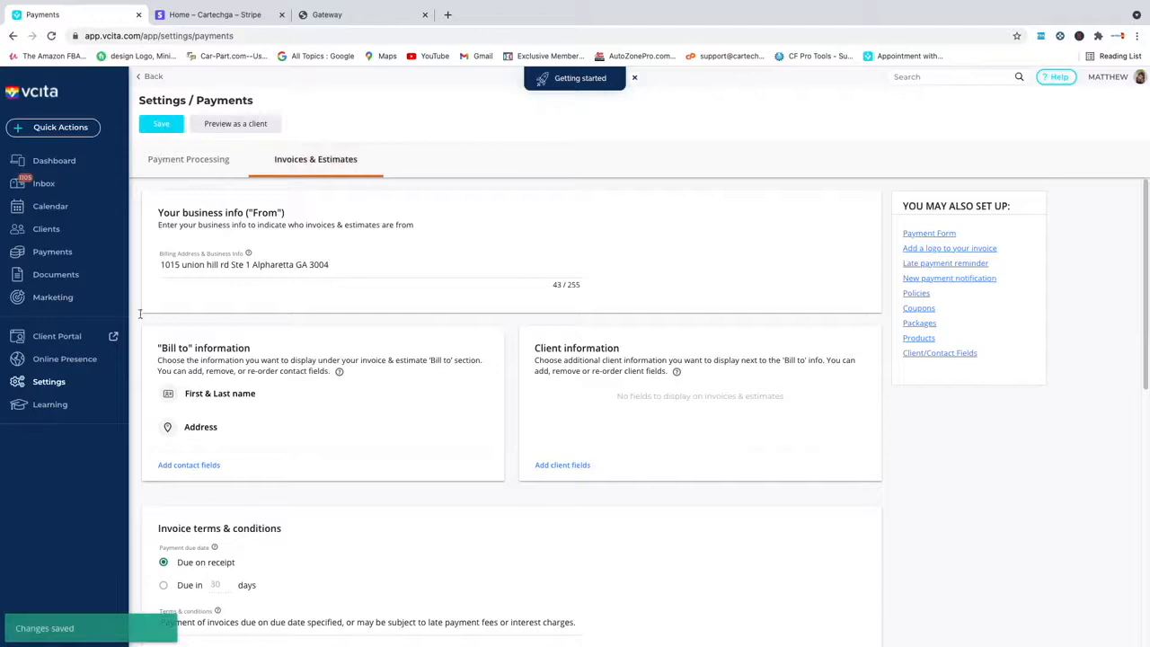
Open the 14:00 Diagnostic appointment on June 28, 2021 from the calendar and view its payment record
{"action": "left_click", "coordinate": [236, 18]}
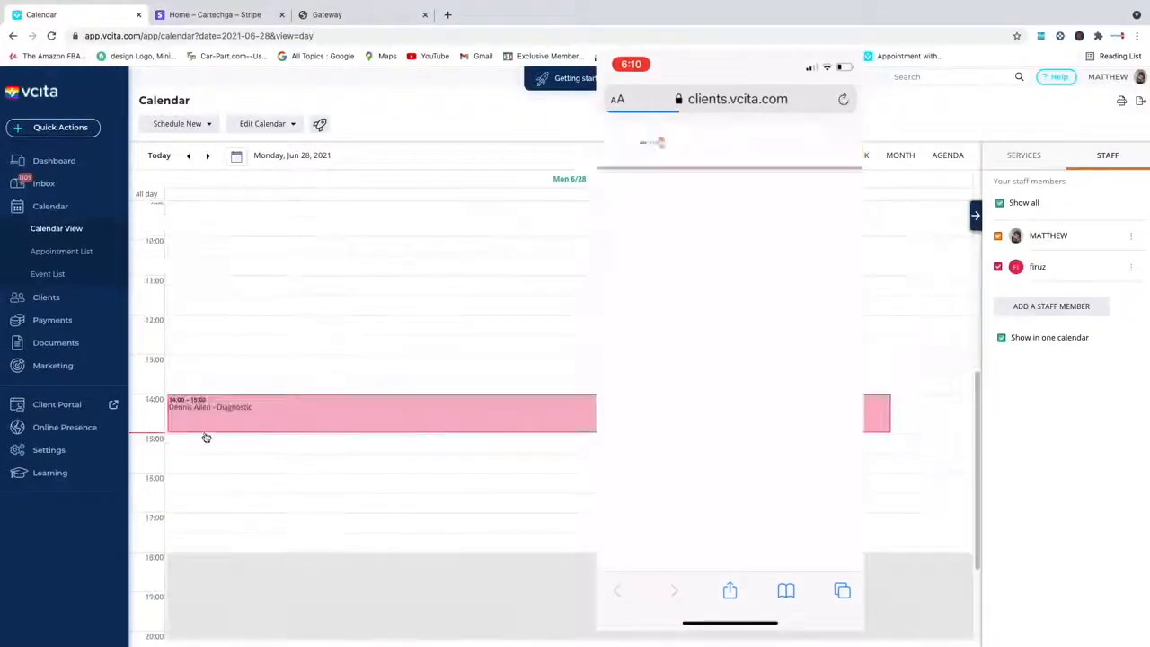
{"action": "left_click", "coordinate": [214, 408]}
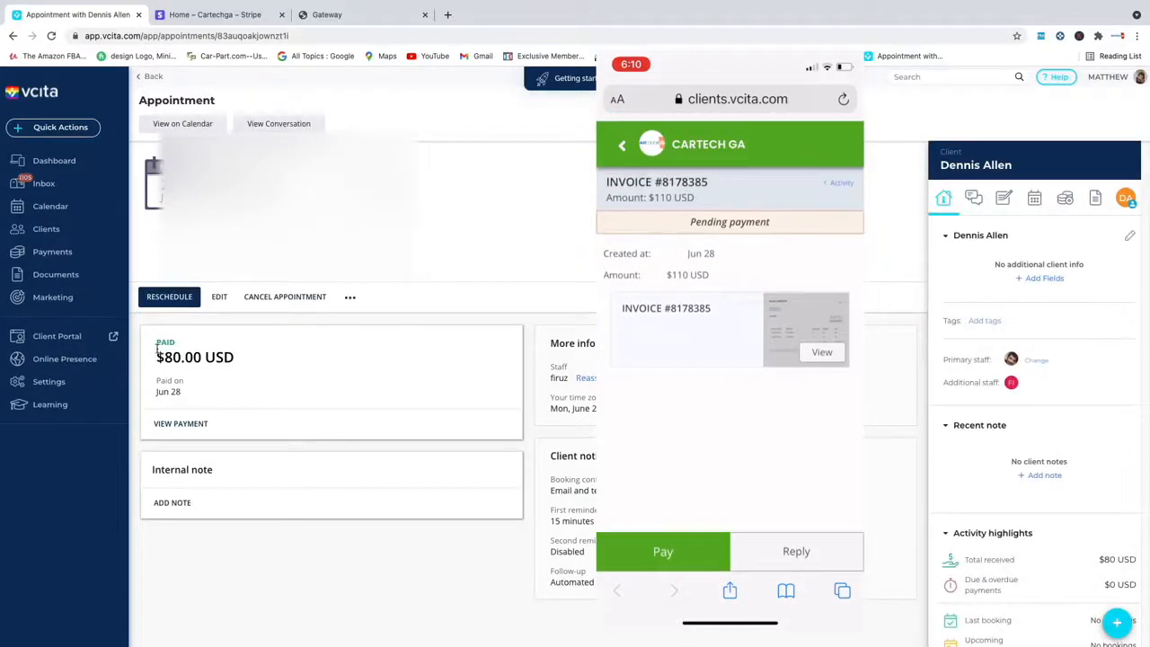
{"action": "left_click", "coordinate": [178, 428]}
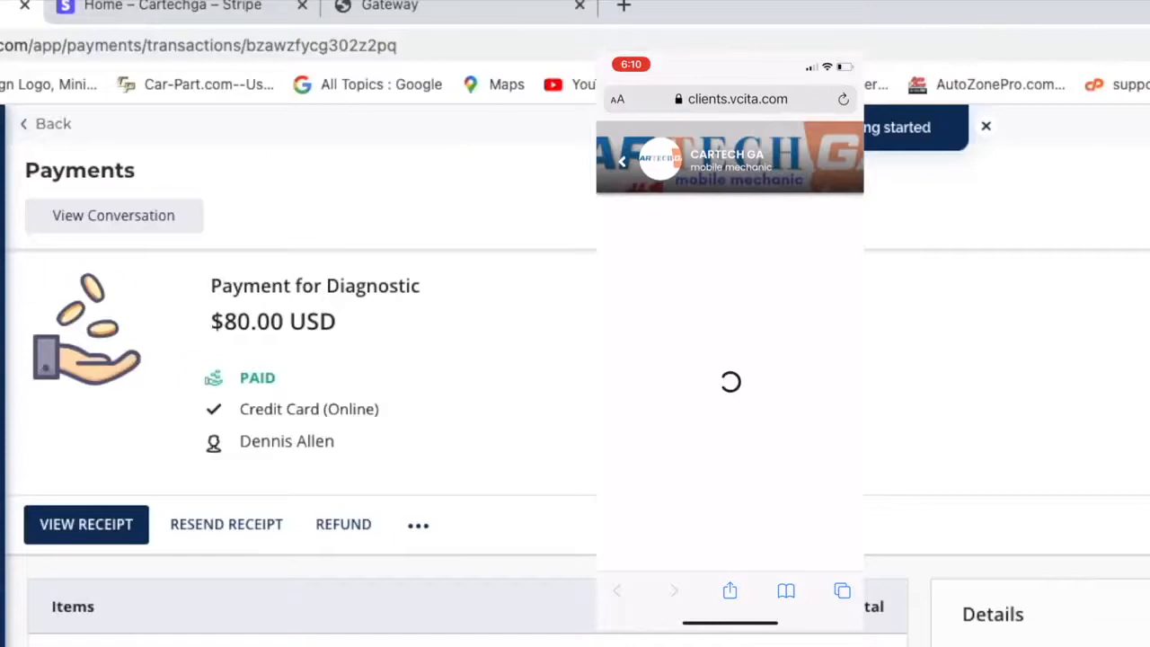
Switch to the Stripe dashboard and show today's net volume instead of gross volume
{"action": "left_click", "coordinate": [225, 18]}
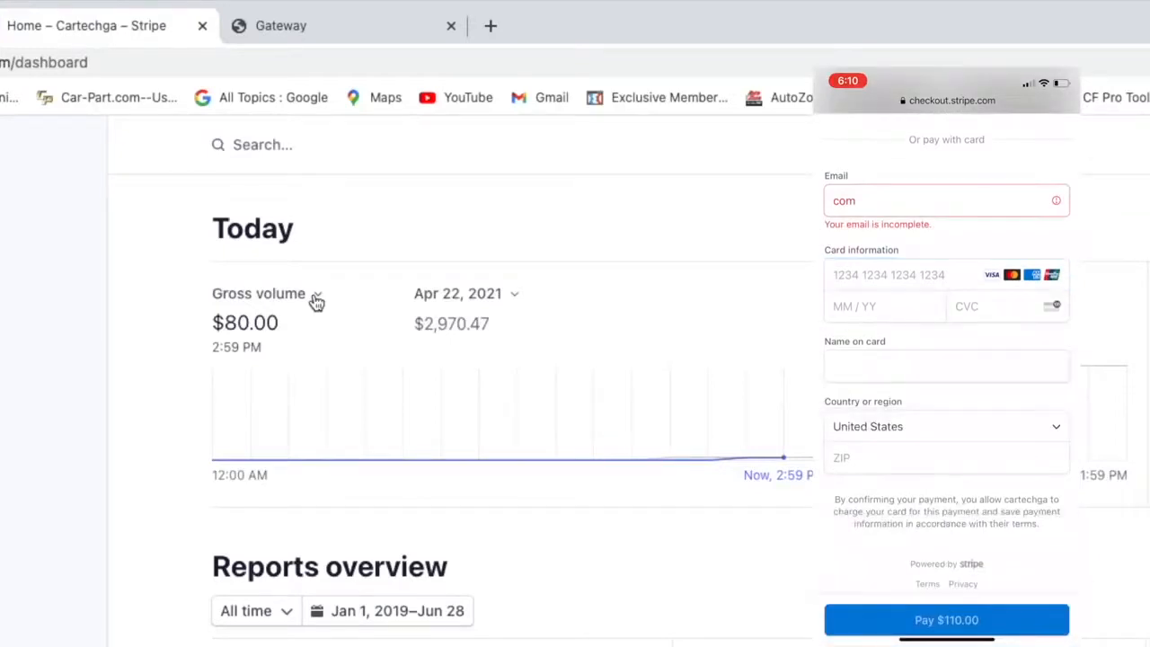
{"action": "left_click", "coordinate": [316, 298]}
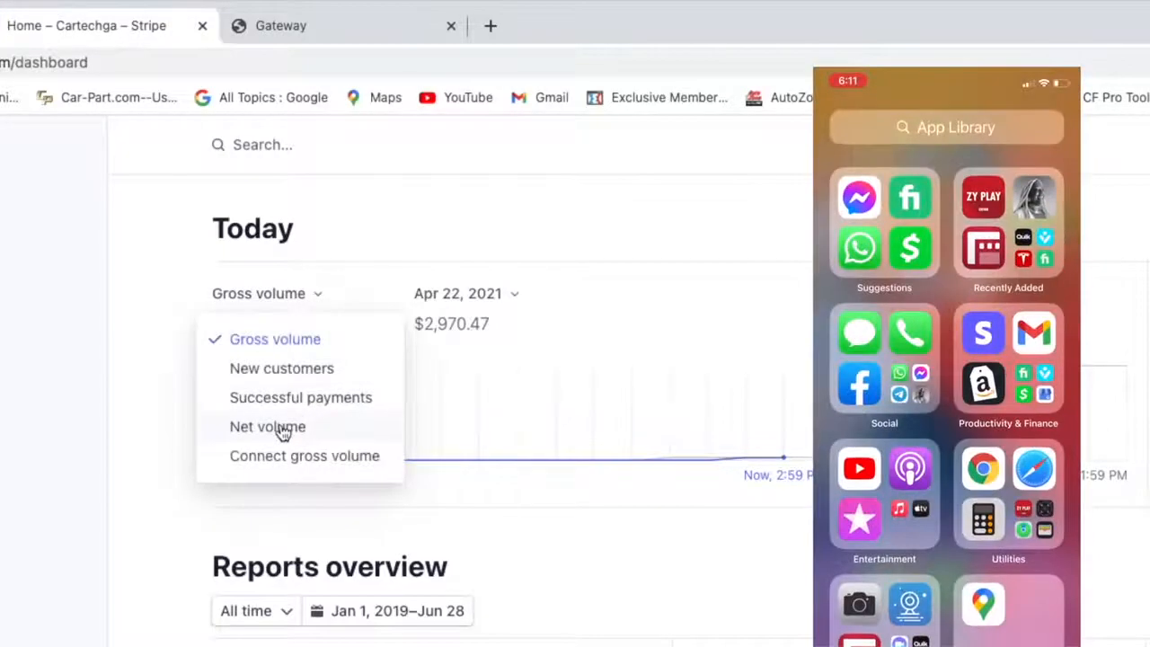
{"action": "left_click", "coordinate": [282, 429]}
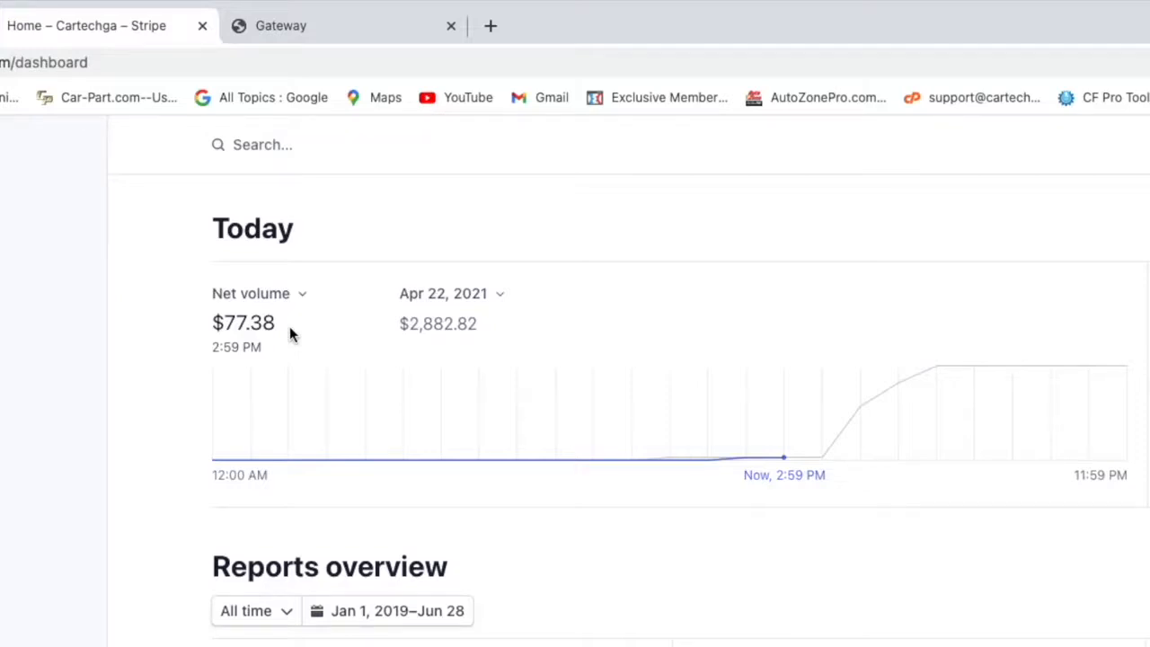
Compare today's net volume with each day from Apr 22 to Apr 28, 2021, one date at a time
{"action": "left_click", "coordinate": [500, 301]}
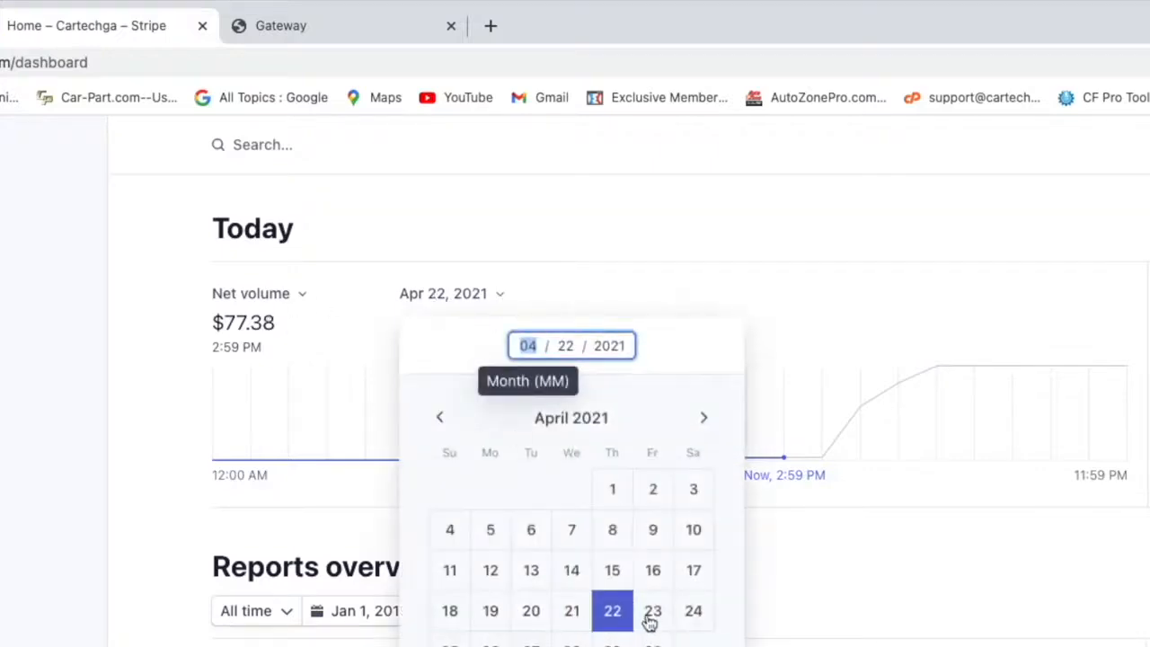
{"action": "left_click", "coordinate": [615, 615]}
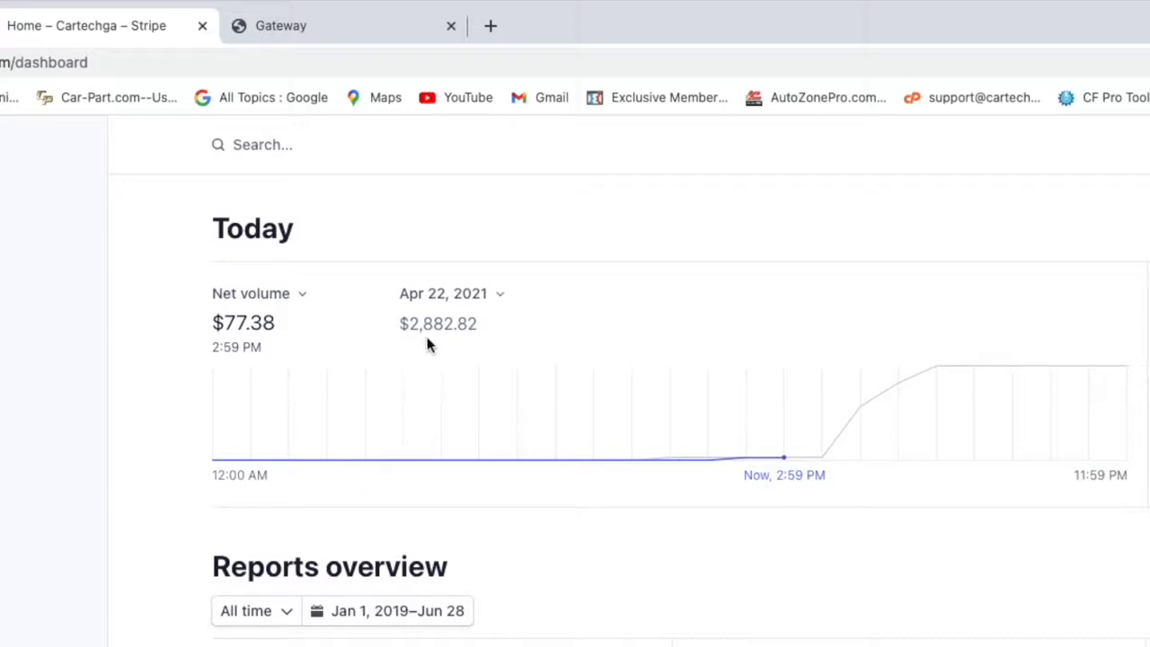
{"action": "left_click", "coordinate": [500, 296]}
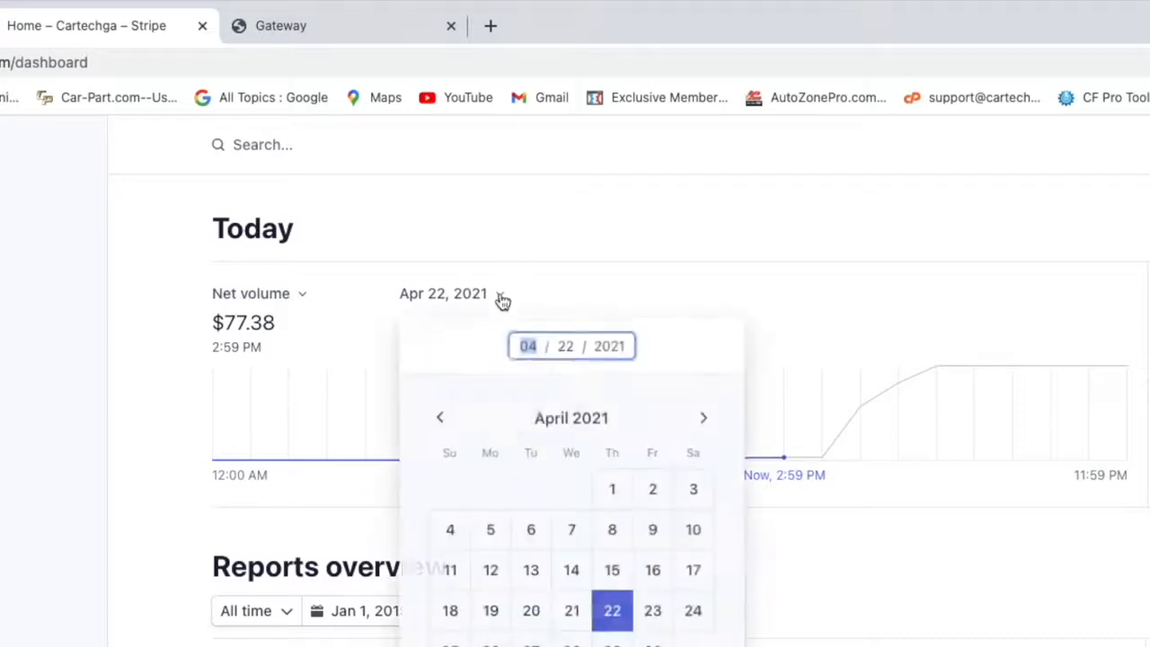
{"action": "left_click", "coordinate": [654, 620]}
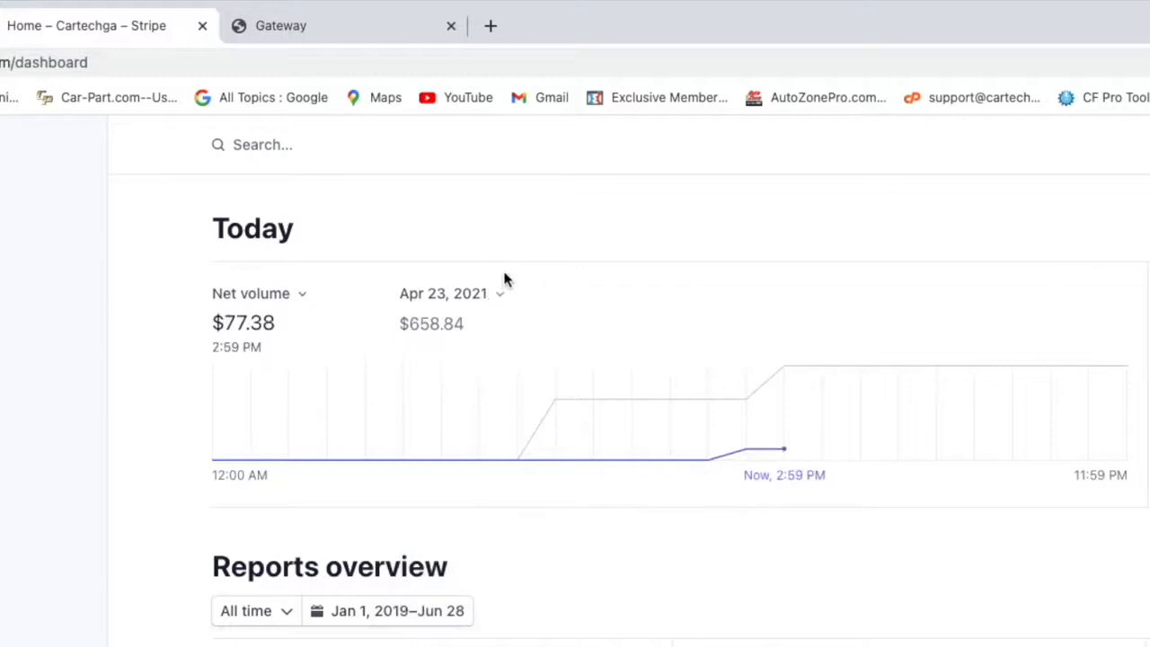
{"action": "left_click", "coordinate": [497, 301]}
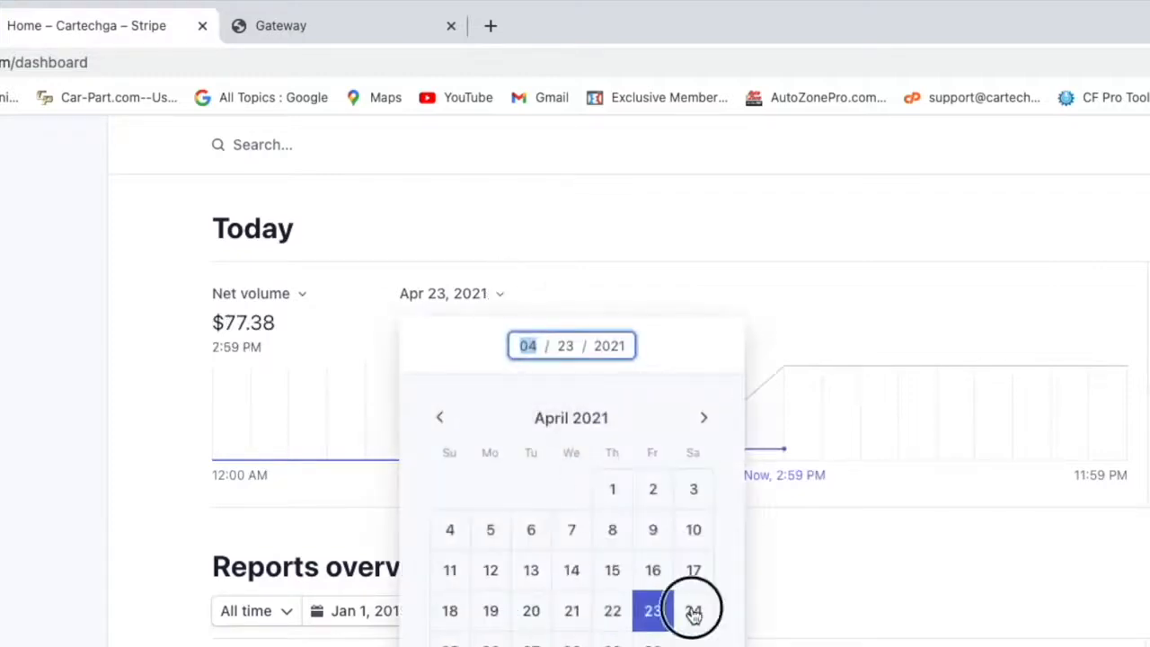
{"action": "left_click", "coordinate": [690, 611]}
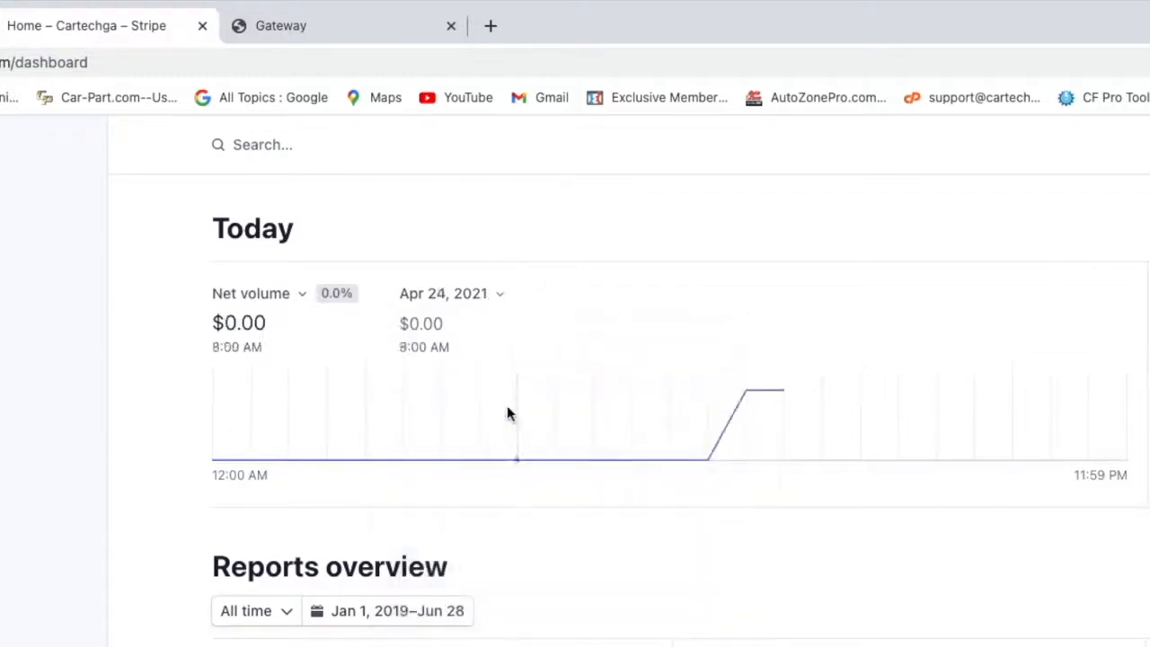
{"action": "left_click", "coordinate": [485, 300]}
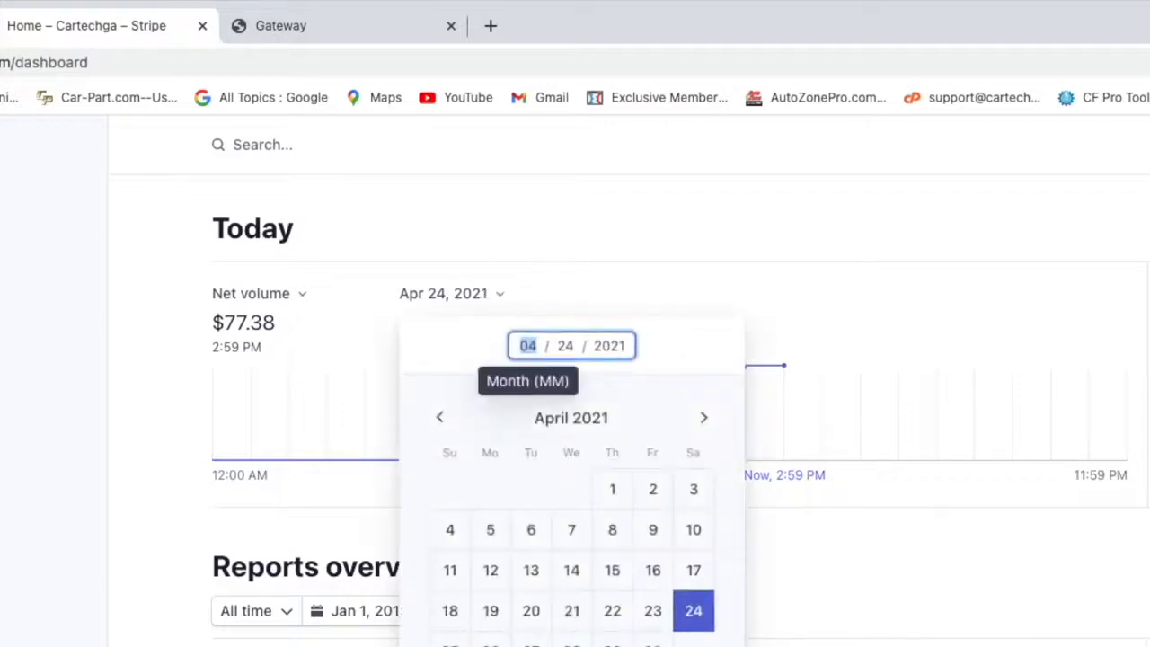
{"action": "left_click", "coordinate": [449, 643]}
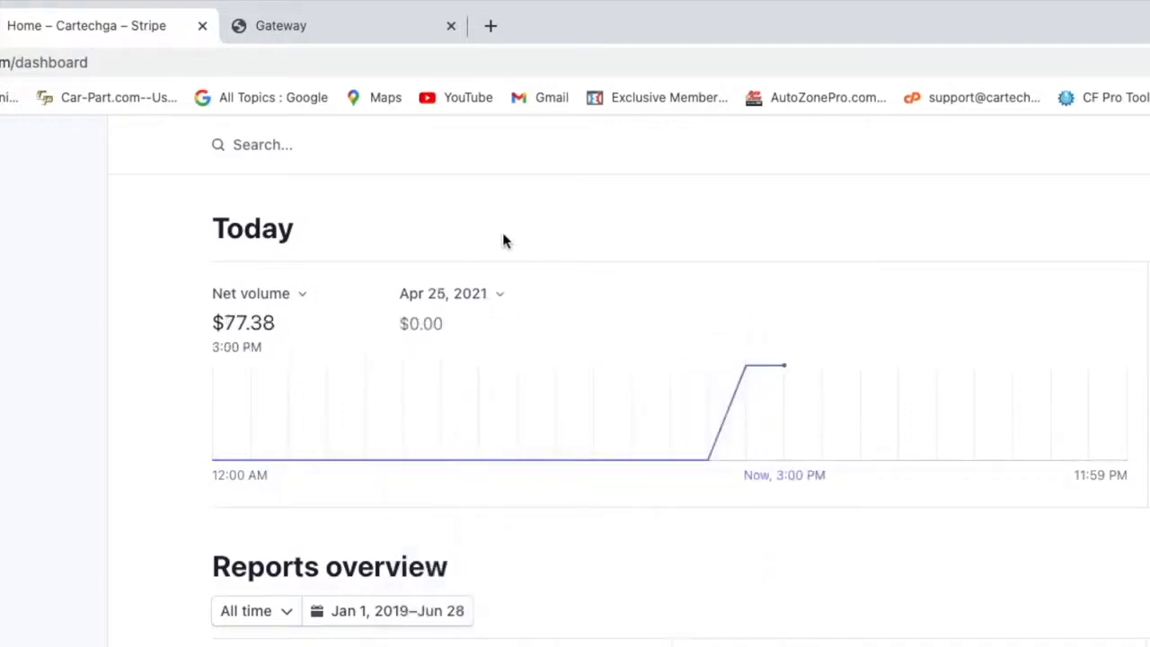
{"action": "left_click", "coordinate": [499, 296]}
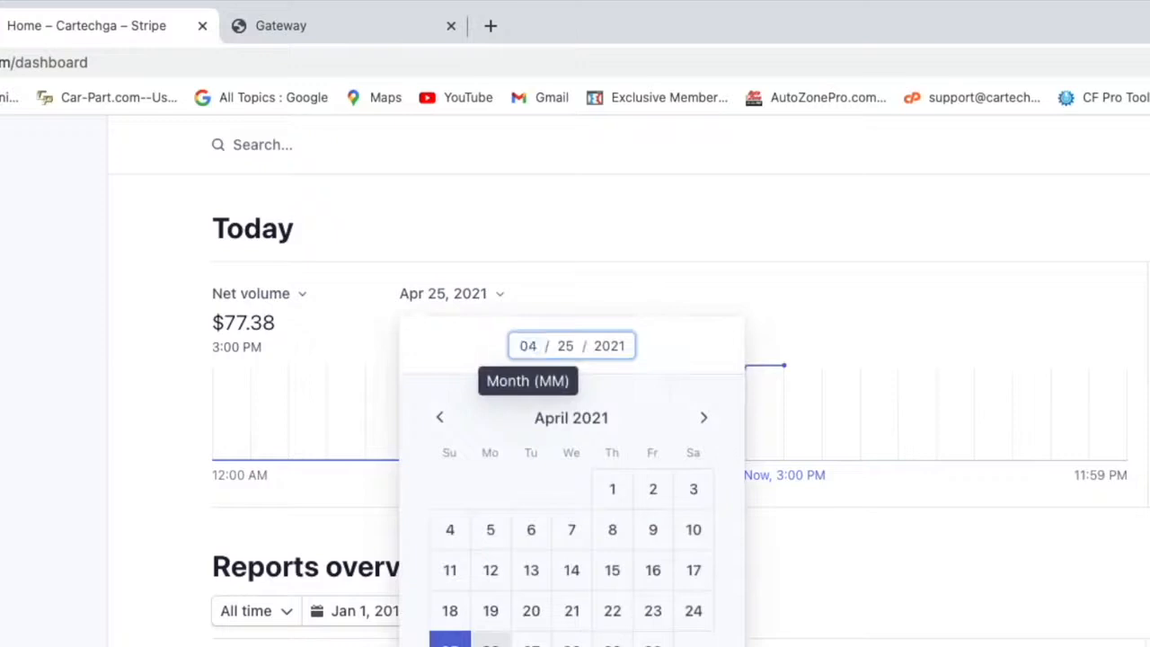
{"action": "left_click", "coordinate": [491, 642]}
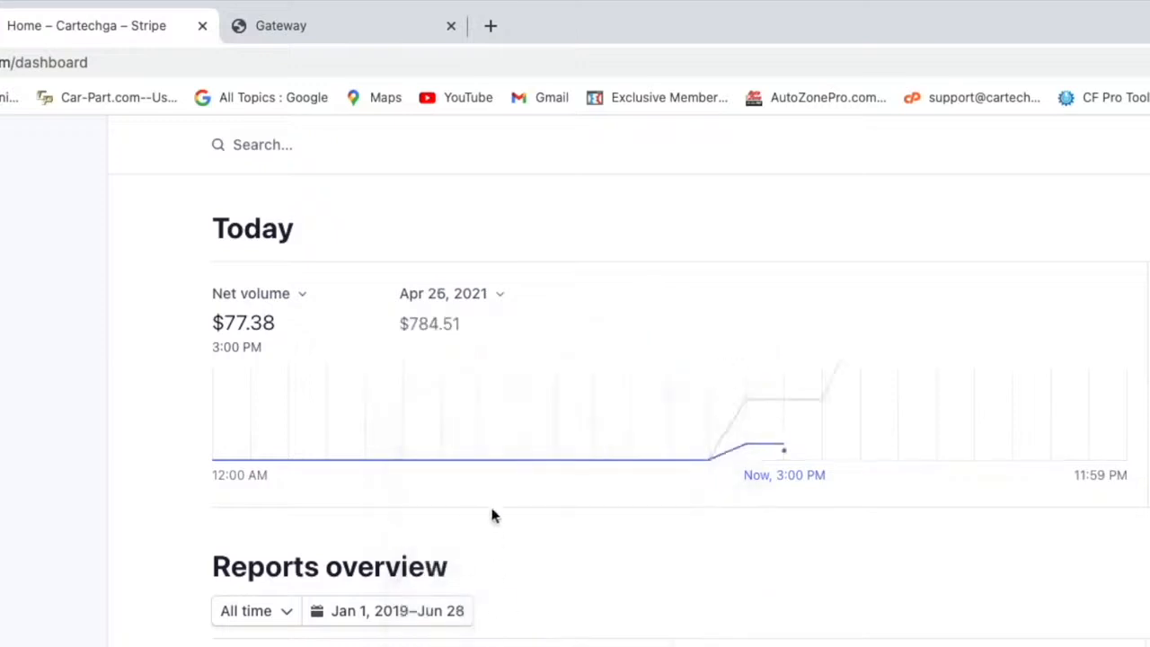
{"action": "left_click", "coordinate": [505, 301]}
{"action": "left_click", "coordinate": [535, 642]}
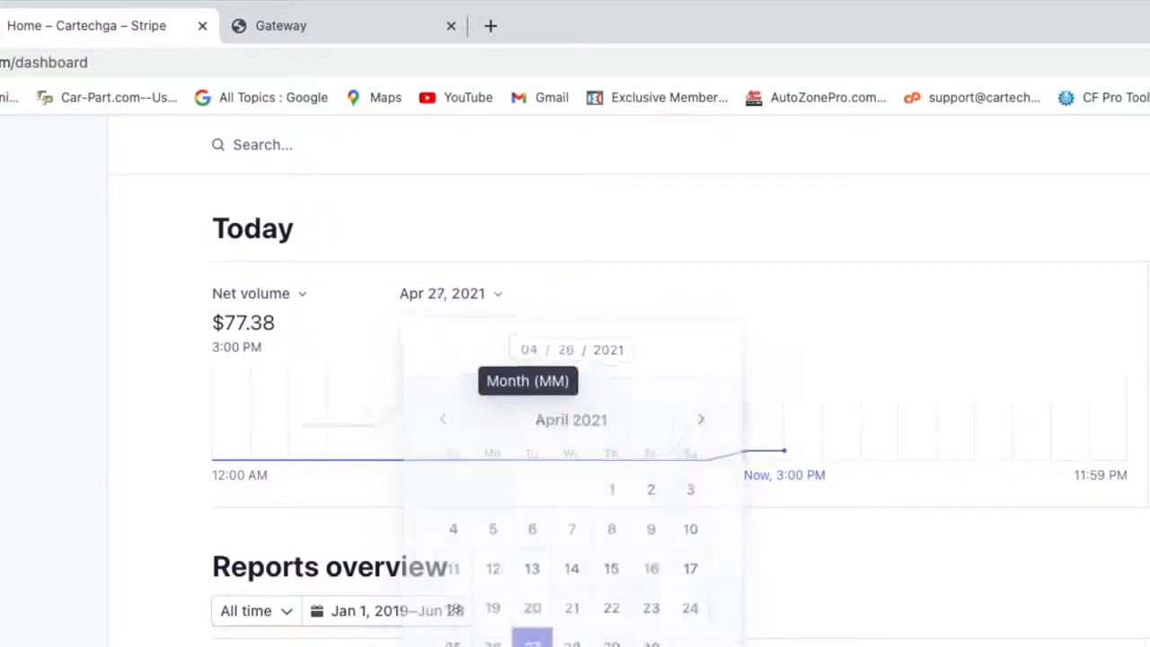
{"action": "left_click", "coordinate": [504, 300]}
{"action": "left_click", "coordinate": [570, 642]}
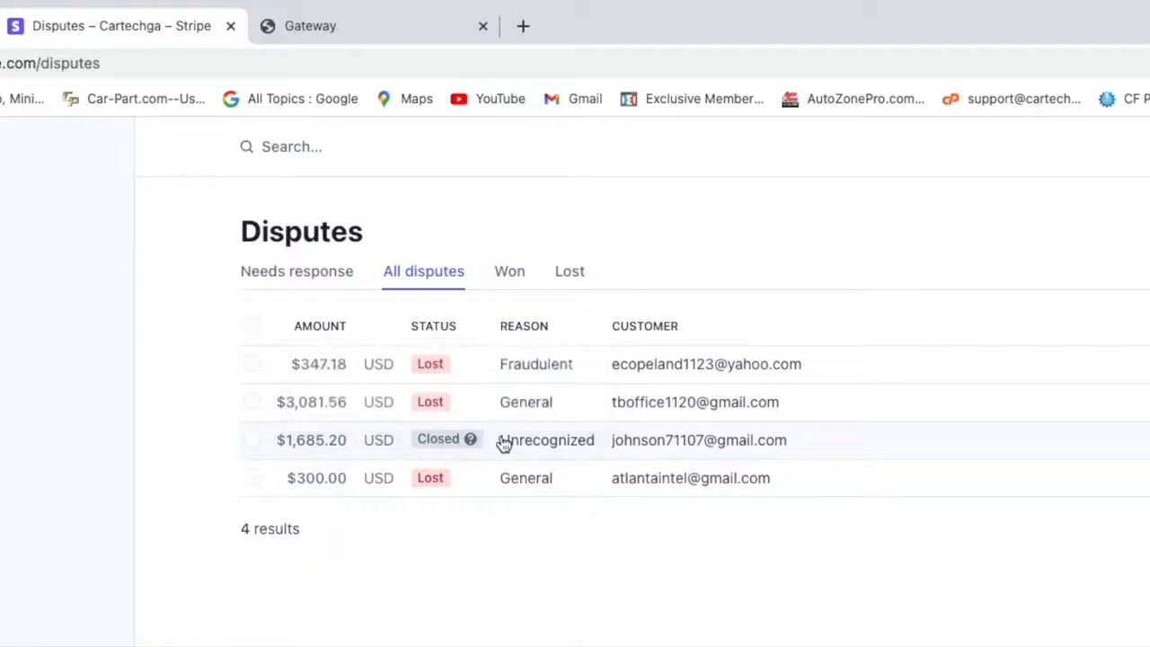
Review the amounts, statuses and reasons in Stripe's list of all disputes
{"action": "mouse_move", "coordinate": [429, 454]}
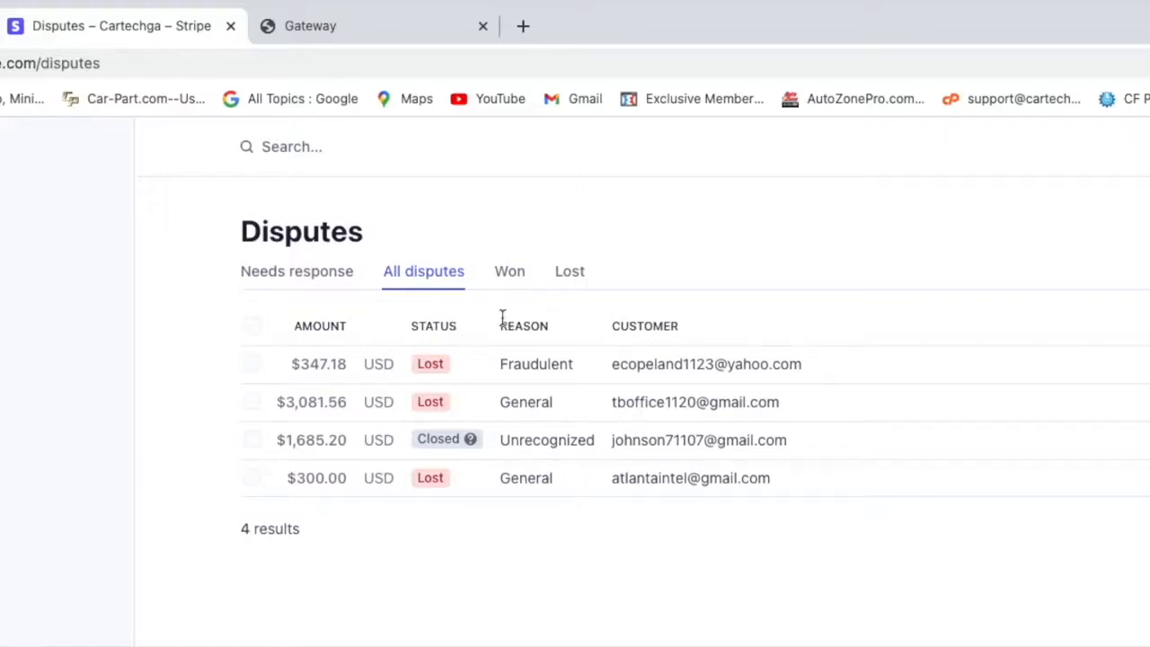
View only the won disputes in Stripe, followed by only the lost ones
{"action": "left_click", "coordinate": [519, 278]}
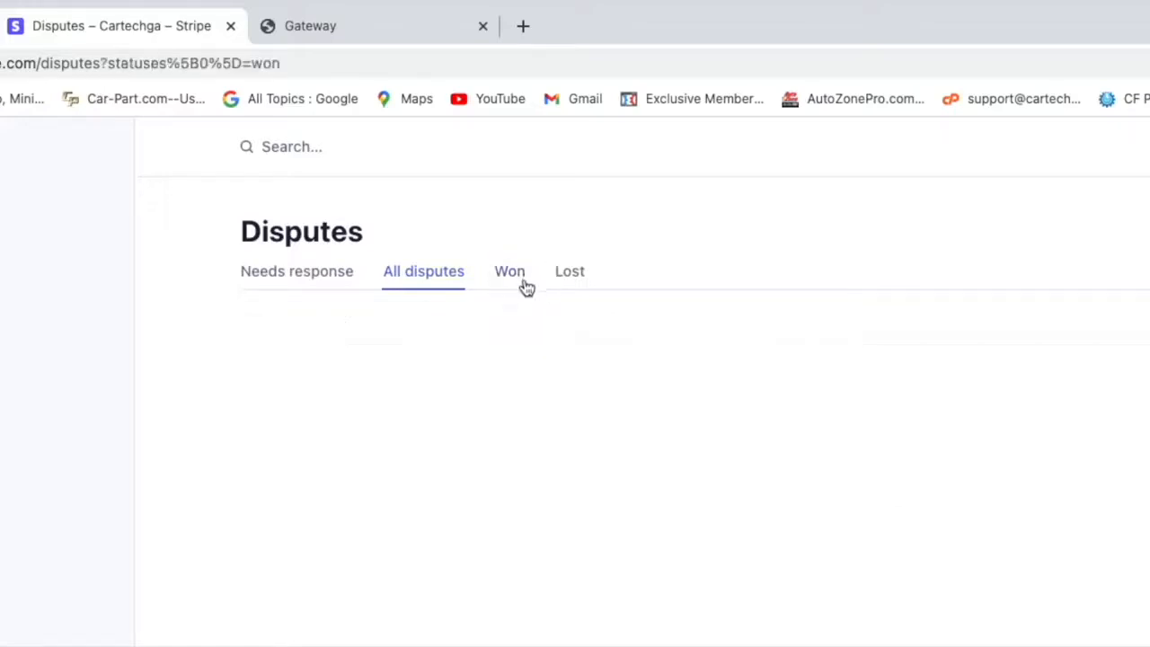
{"action": "left_click", "coordinate": [574, 273]}
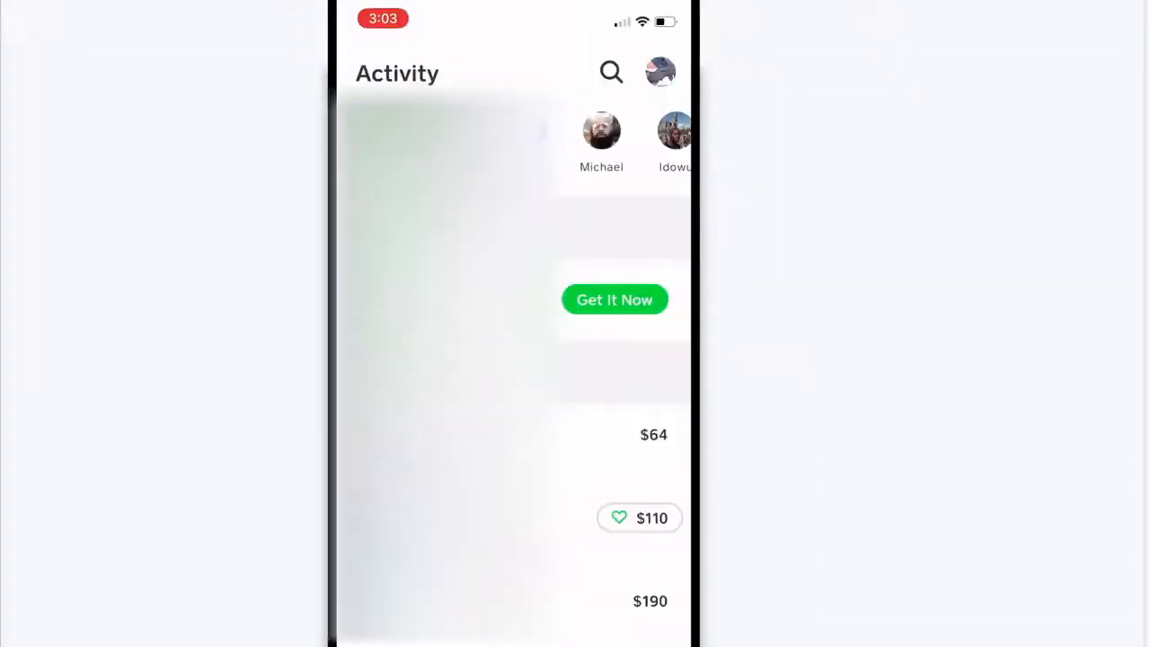
Switch to the mobile payment app and review the transaction amounts in its Activity history, returning to the most recent entries
{"action": "scroll", "coordinate": [512, 377], "scroll_direction": "down", "scroll_amount": 4}
{"action": "scroll", "coordinate": [512, 377], "scroll_direction": "down", "scroll_amount": 1}
{"action": "scroll", "coordinate": [512, 378], "scroll_direction": "up", "scroll_amount": 1}
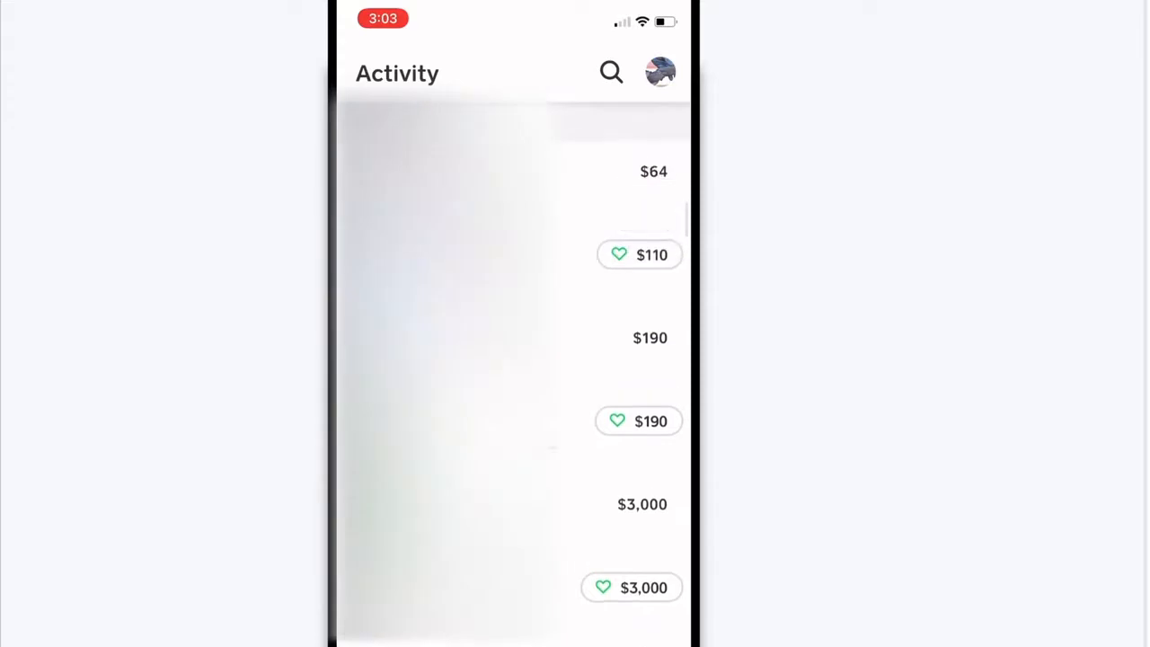
{"action": "scroll", "coordinate": [512, 377], "scroll_direction": "down", "scroll_amount": 1}
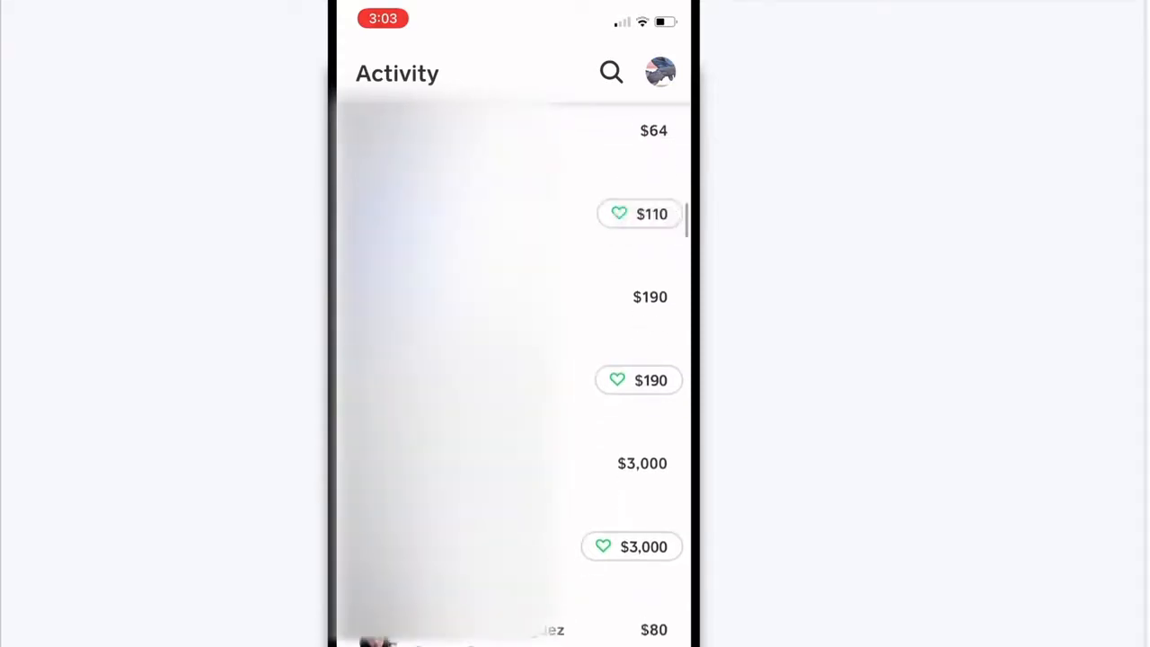
{"action": "scroll", "coordinate": [512, 377], "scroll_direction": "down", "scroll_amount": 1}
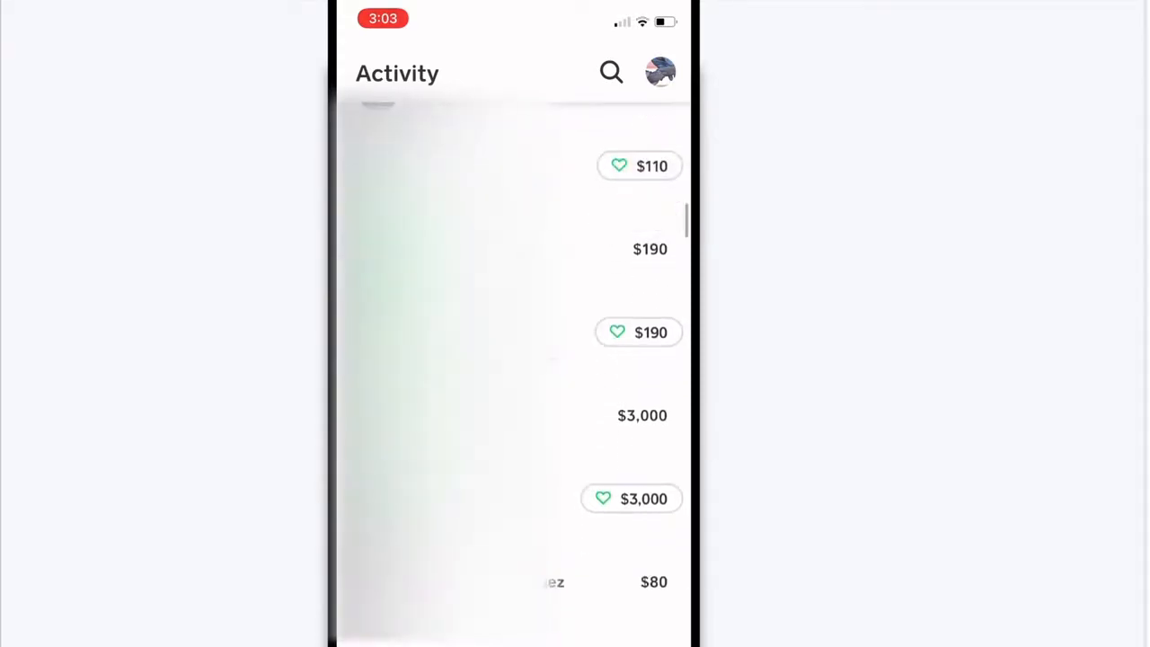
{"action": "scroll", "coordinate": [512, 377], "scroll_direction": "down", "scroll_amount": 3}
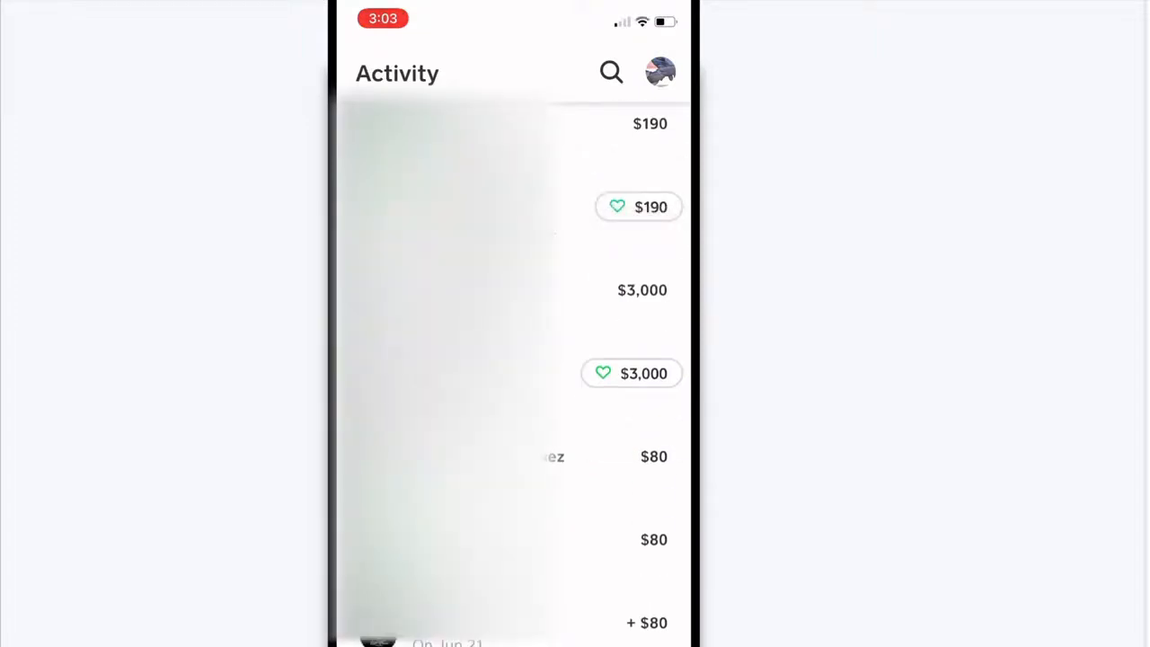
{"action": "scroll", "coordinate": [512, 378], "scroll_direction": "down", "scroll_amount": 2}
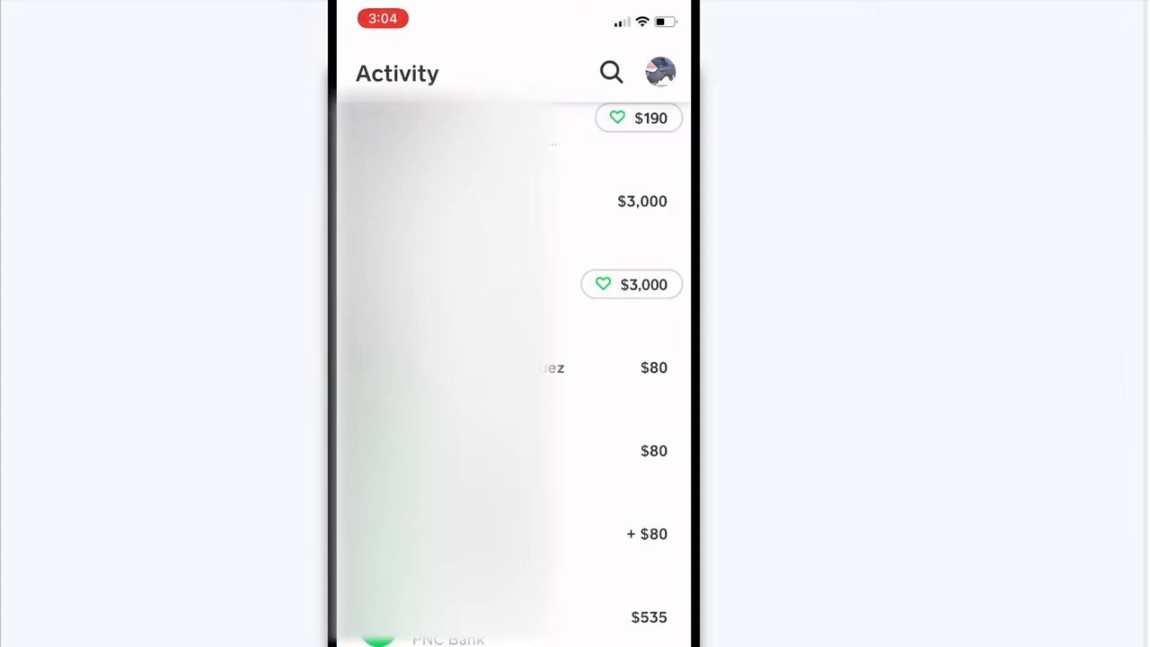
{"action": "scroll", "coordinate": [512, 373], "scroll_direction": "down", "scroll_amount": 3}
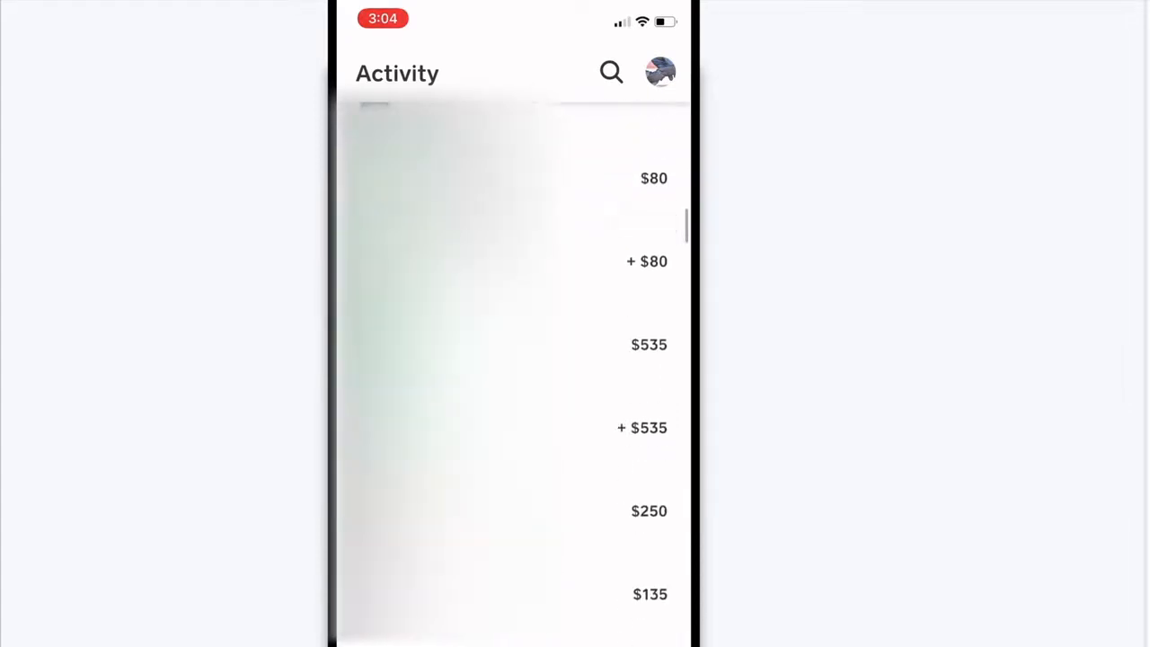
{"action": "scroll", "coordinate": [512, 373], "scroll_direction": "down", "scroll_amount": 1}
{"action": "scroll", "coordinate": [512, 373], "scroll_direction": "down", "scroll_amount": 1}
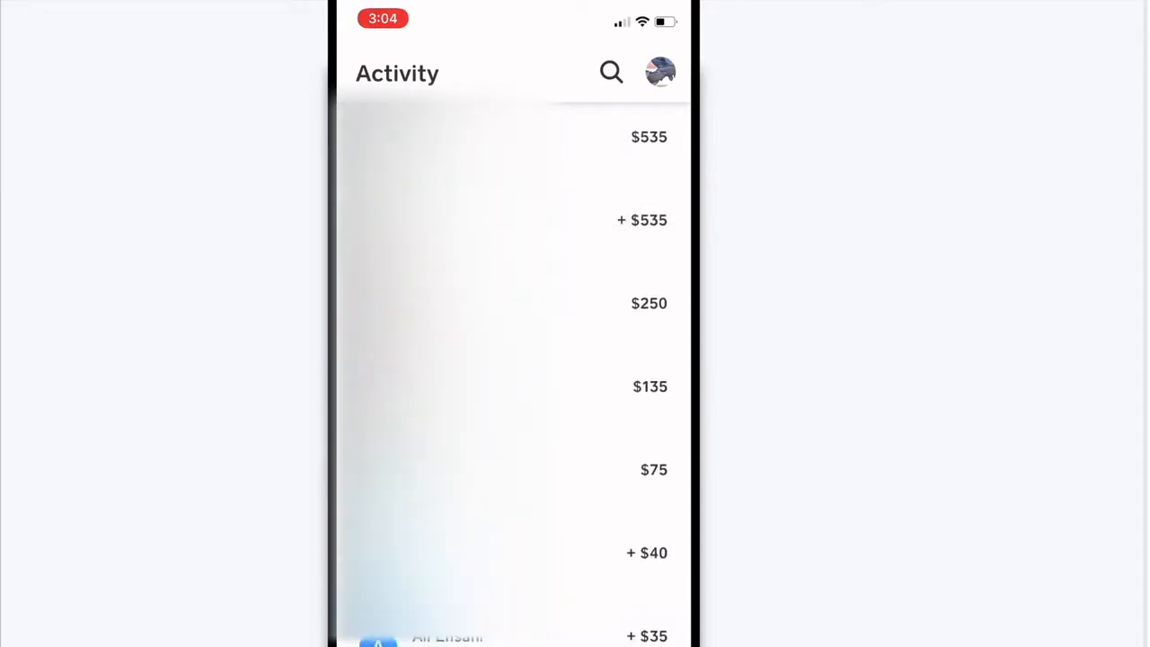
{"action": "scroll", "coordinate": [513, 373], "scroll_direction": "down", "scroll_amount": 1}
{"action": "scroll", "coordinate": [512, 373], "scroll_direction": "down", "scroll_amount": 2}
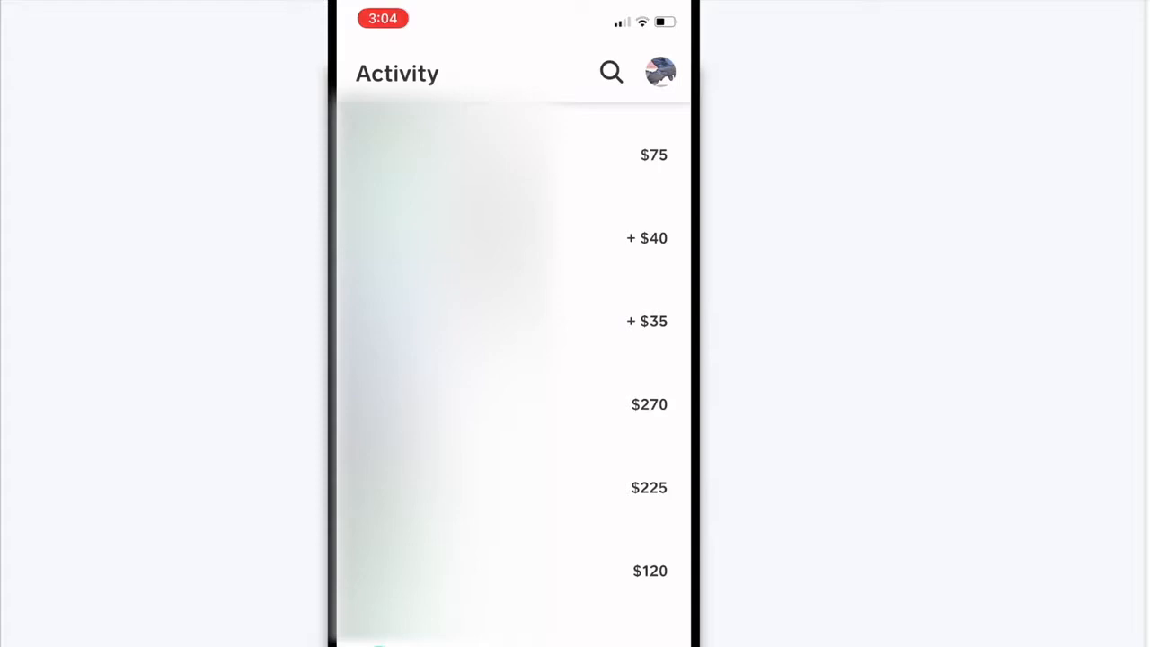
{"action": "scroll", "coordinate": [510, 368], "scroll_direction": "down", "scroll_amount": 10}
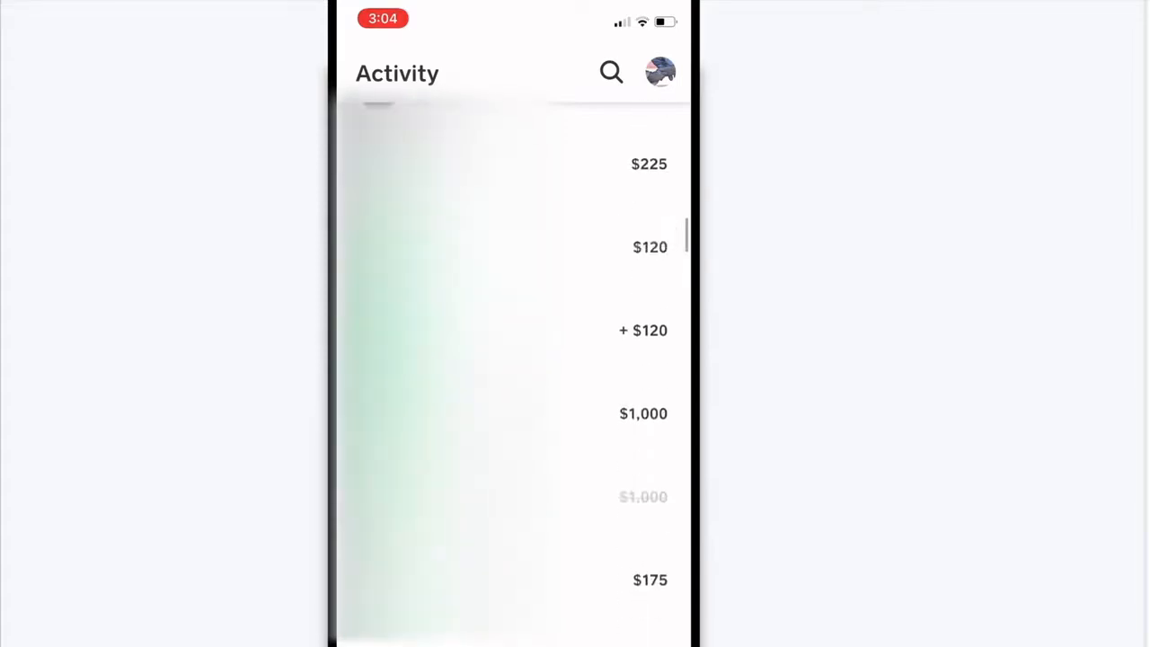
{"action": "scroll", "coordinate": [511, 368], "scroll_direction": "down", "scroll_amount": 4}
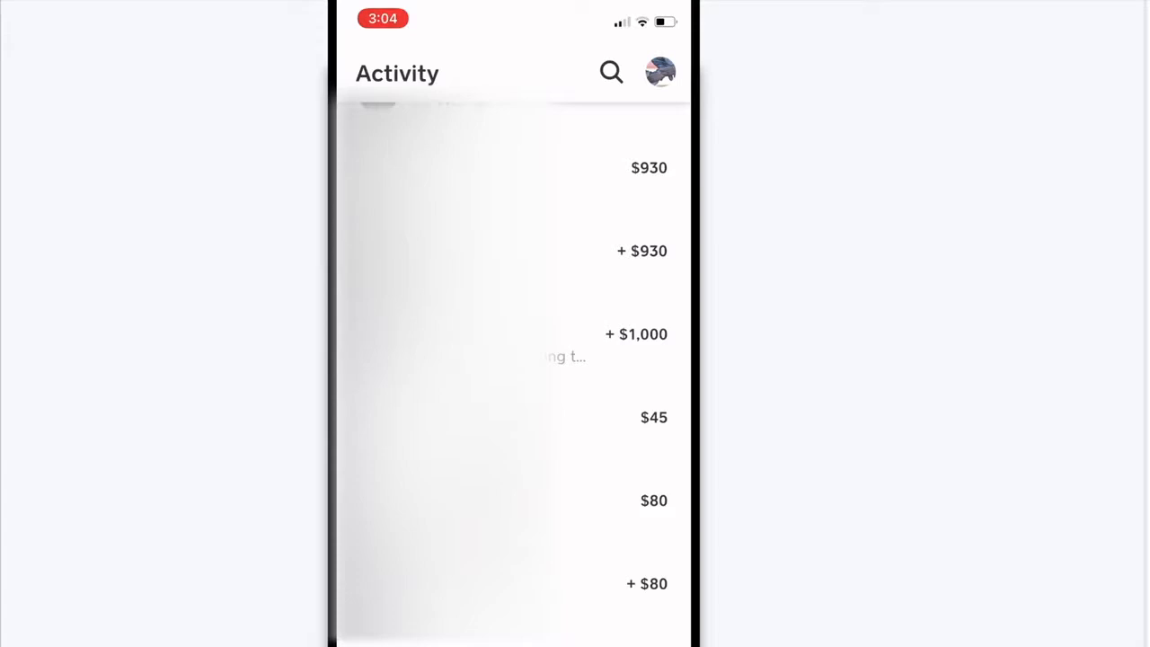
{"action": "scroll", "coordinate": [512, 360], "scroll_direction": "up", "scroll_amount": 20}
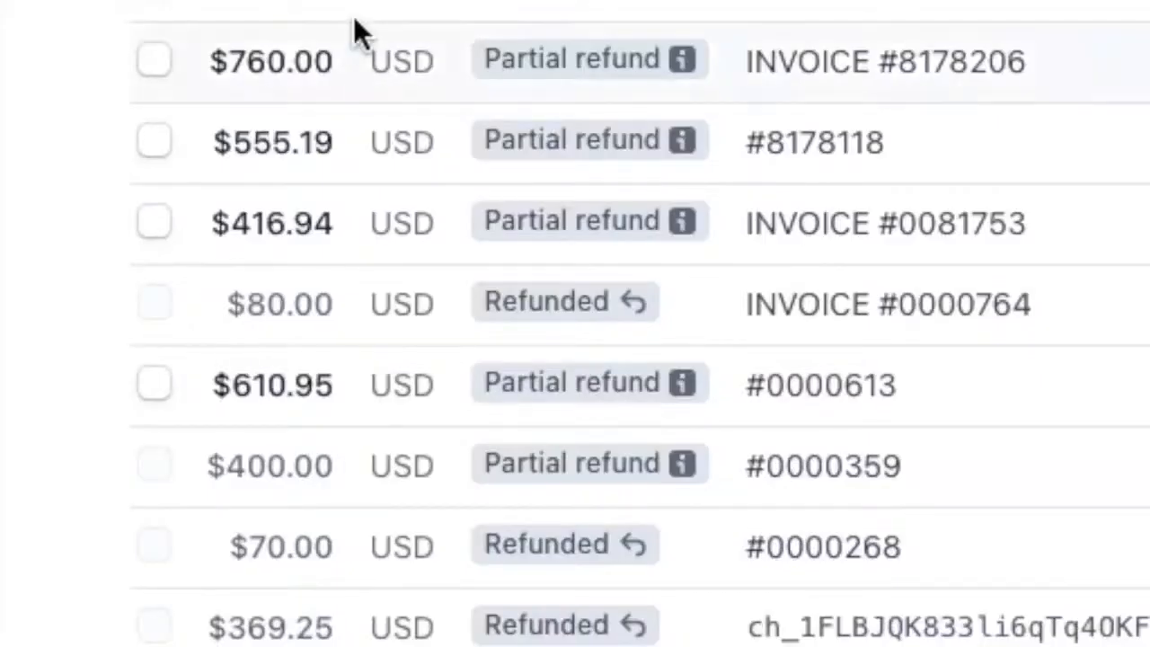
Switch to Stripe's refunded payments and check the refunded amount of the $610.95 partial refund
{"action": "mouse_move", "coordinate": [650, 305]}
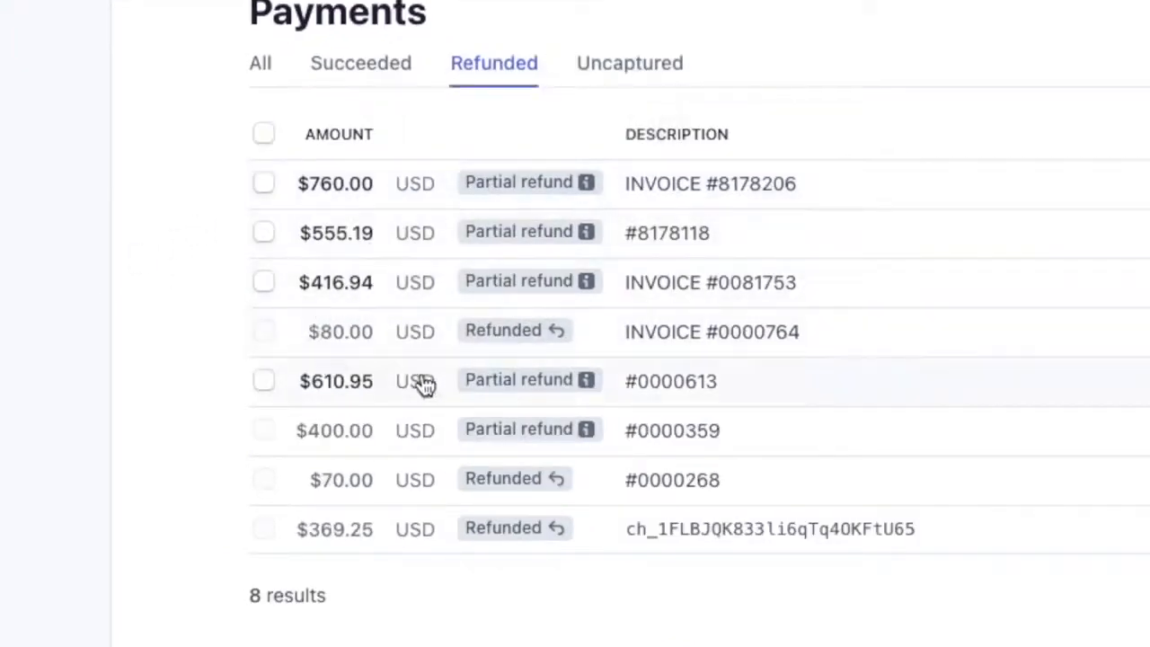
{"action": "mouse_move", "coordinate": [462, 379]}
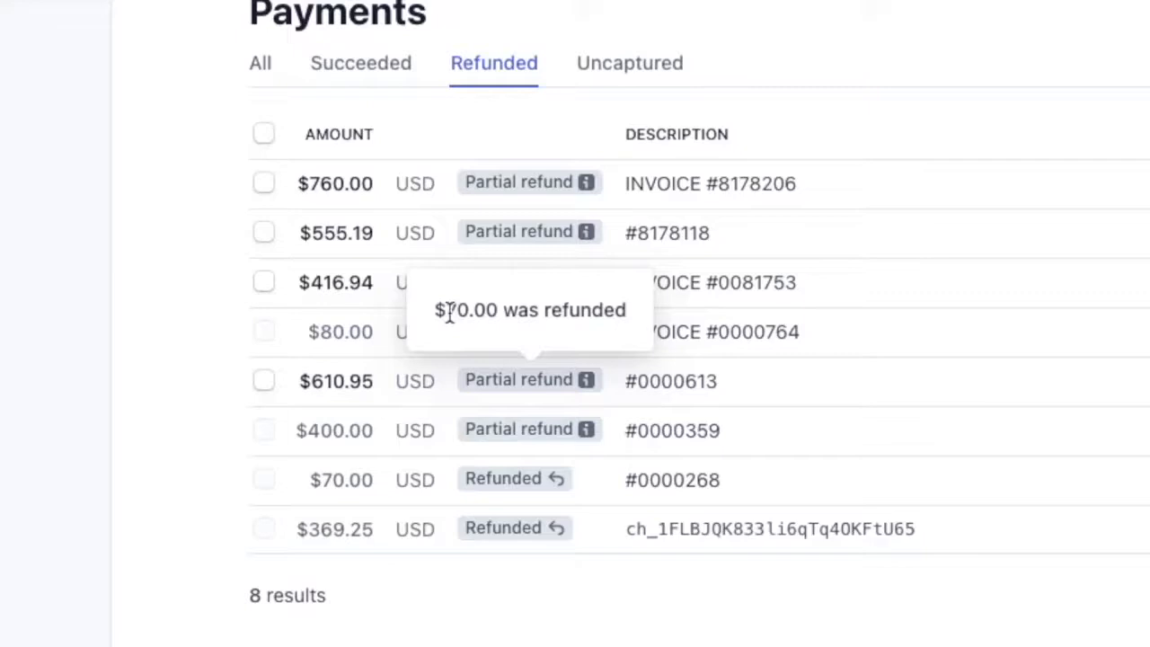